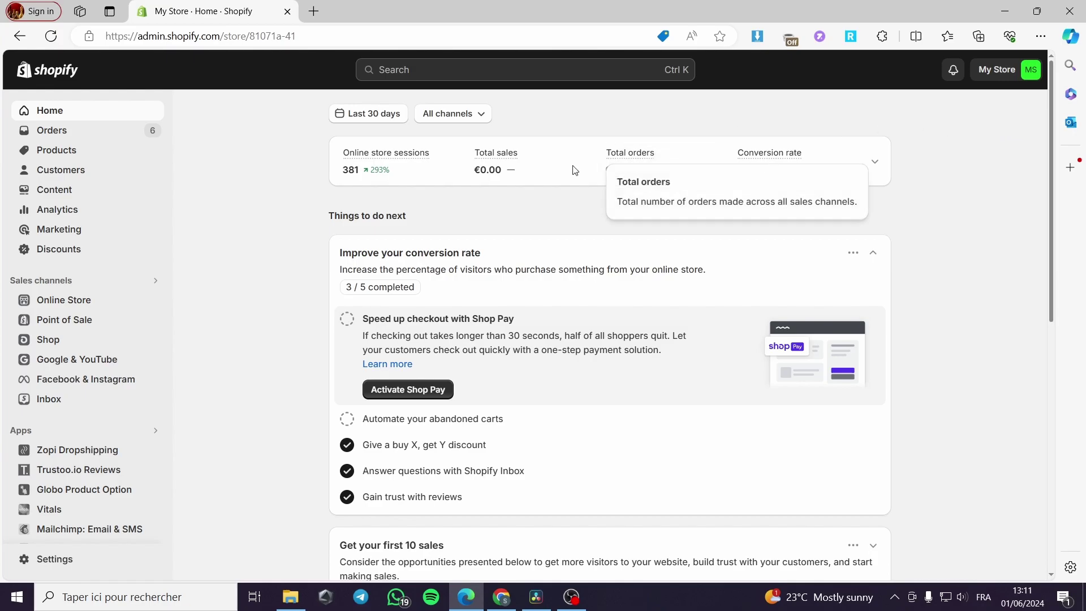
Go to Products, look over the product list, and start adding a new product.
left_click(68, 154)
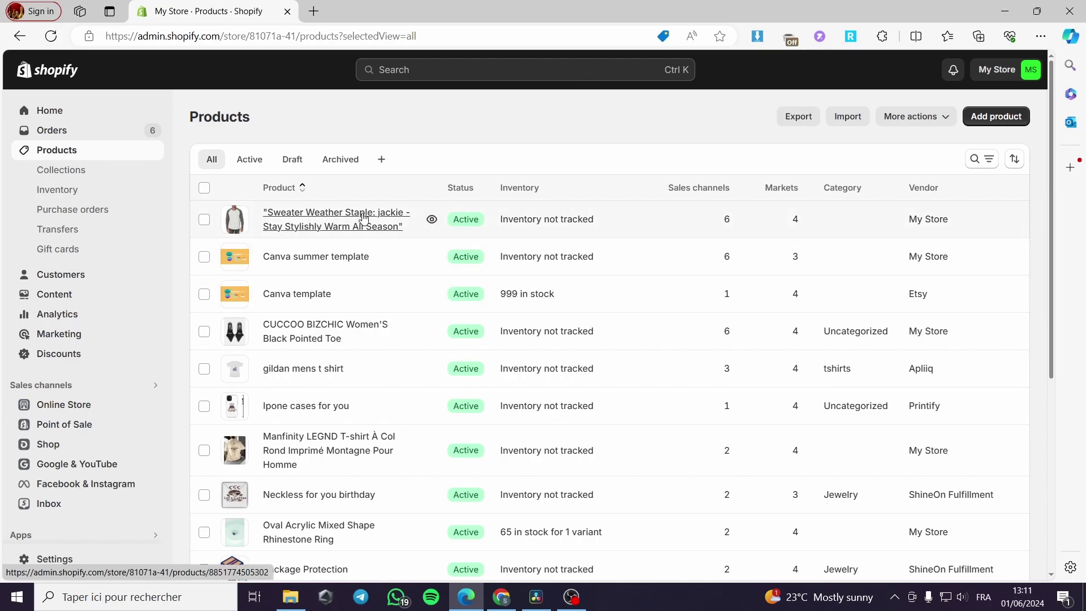
scroll(408, 272, "down", 5)
scroll(408, 272, "up", 5)
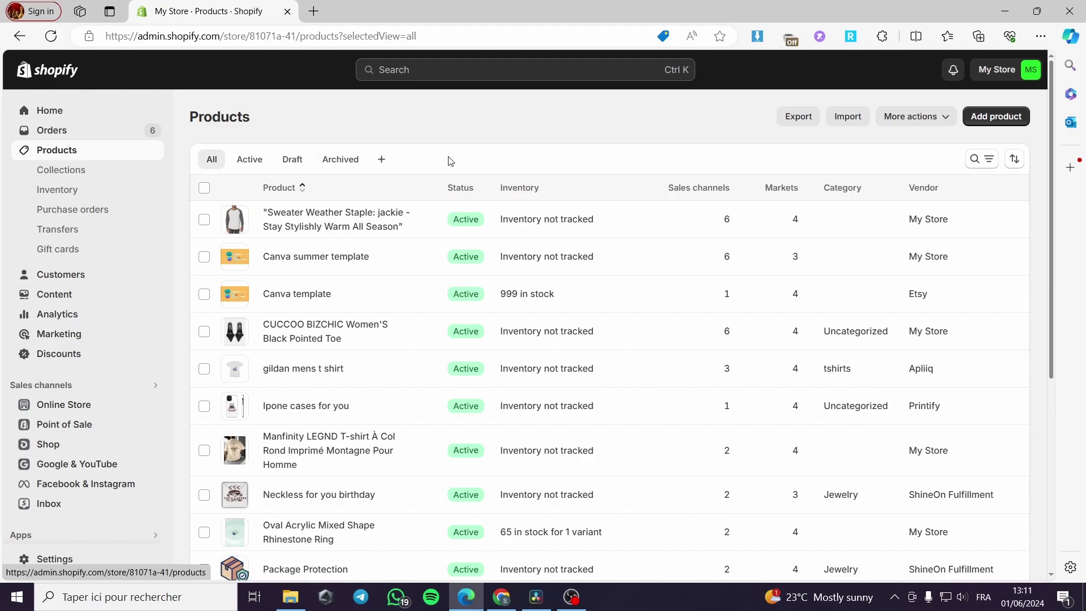
left_click(996, 121)
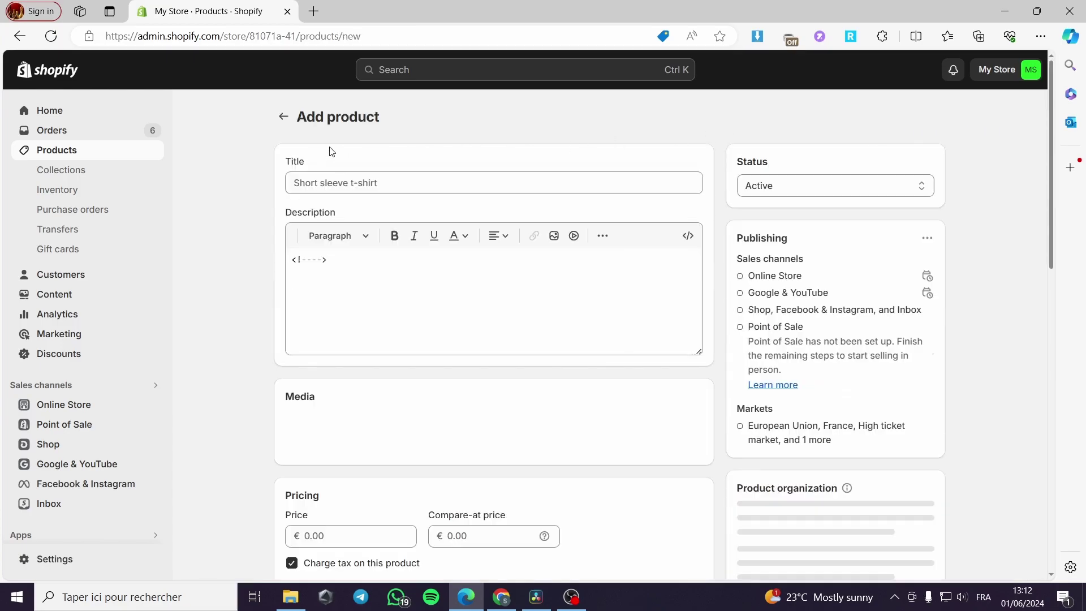
Enter Sweater as the new product's title.
scroll(502, 242, "down", 10)
scroll(498, 234, "up", 10)
left_click(333, 178)
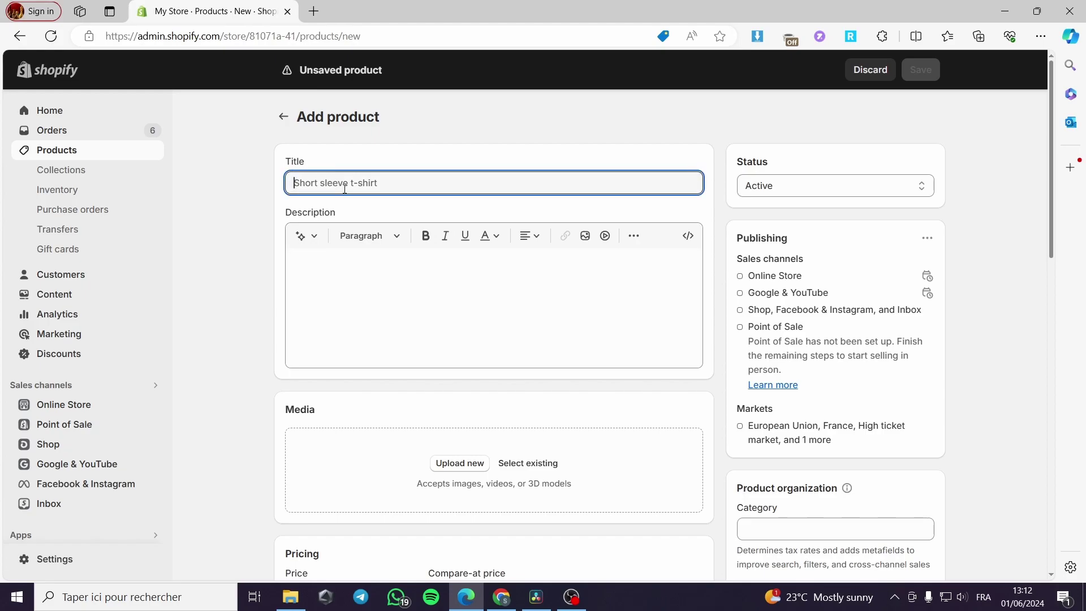
type("Sweater")
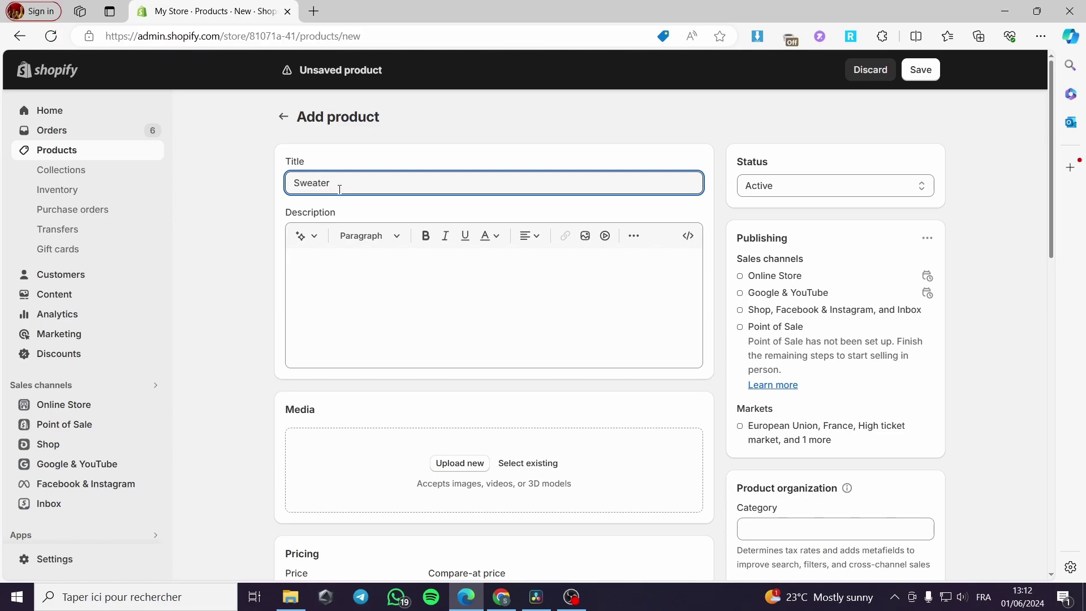
Generate a description from the keyword Sweater and keep the result.
left_click(316, 240)
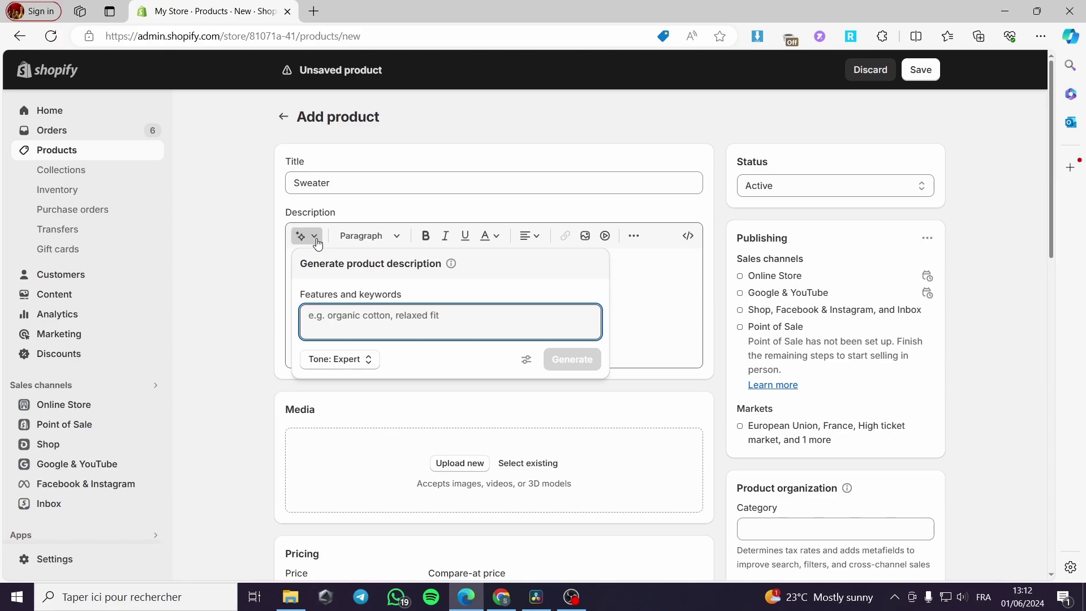
left_click_drag(332, 182, 283, 184)
key("ctrl+c")
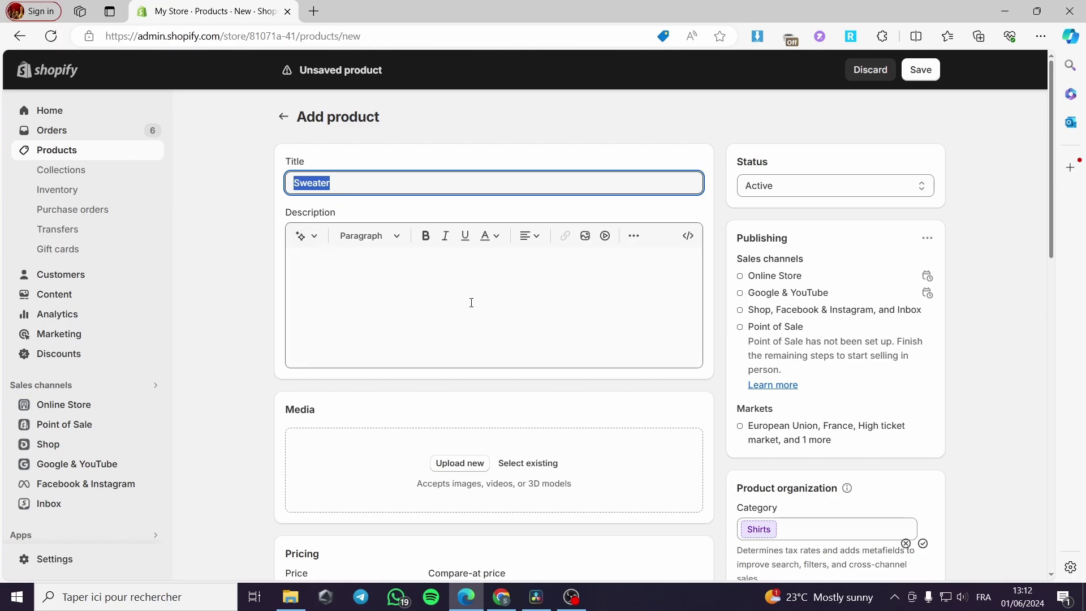
left_click(315, 237)
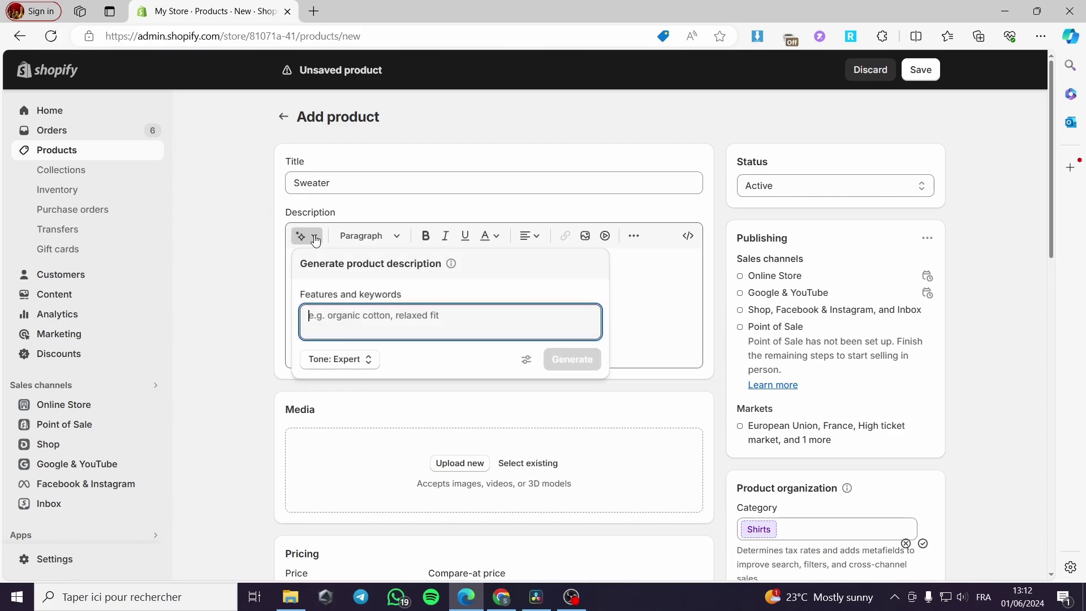
key("ctrl+v")
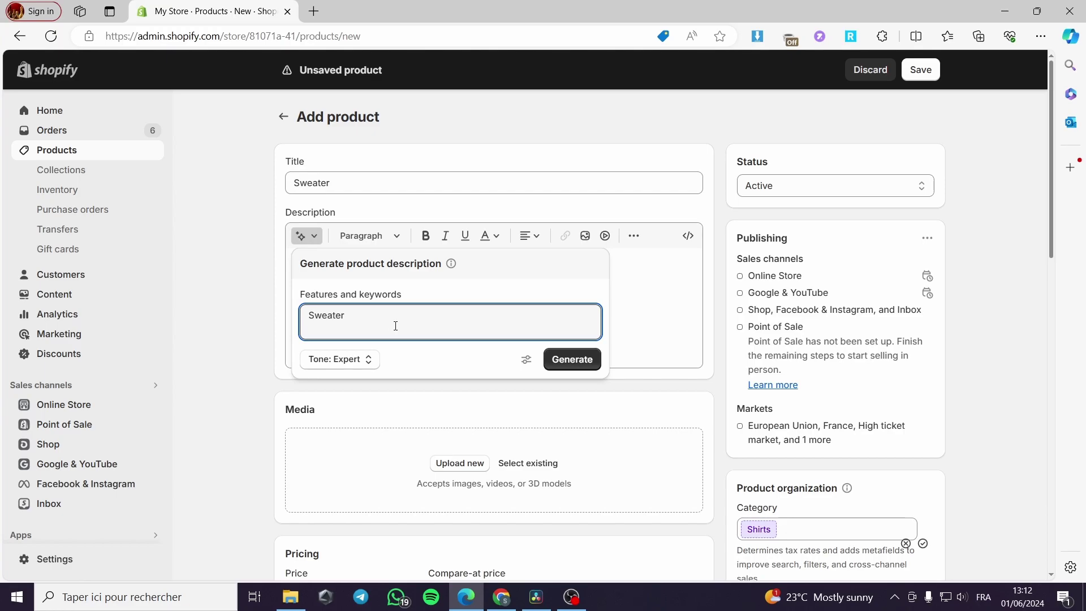
left_click(582, 359)
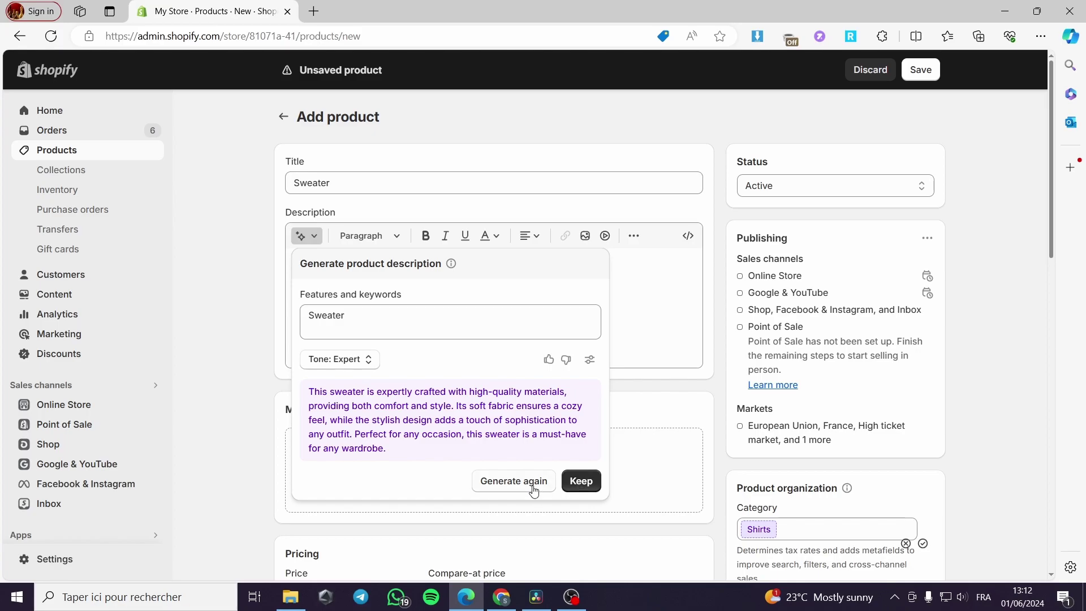
left_click(580, 481)
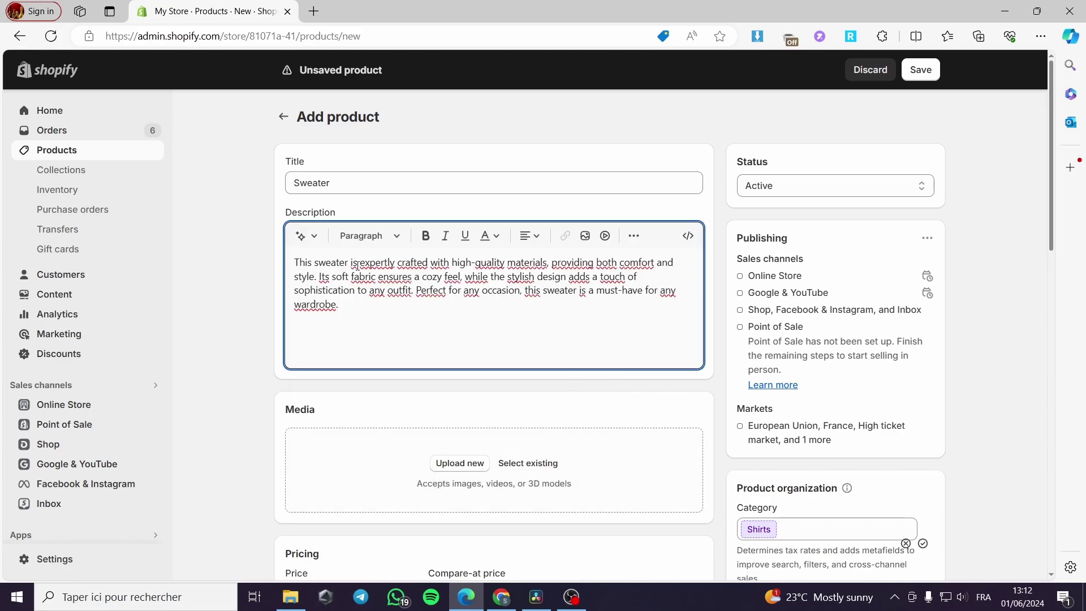
scroll(402, 339, "down", 3)
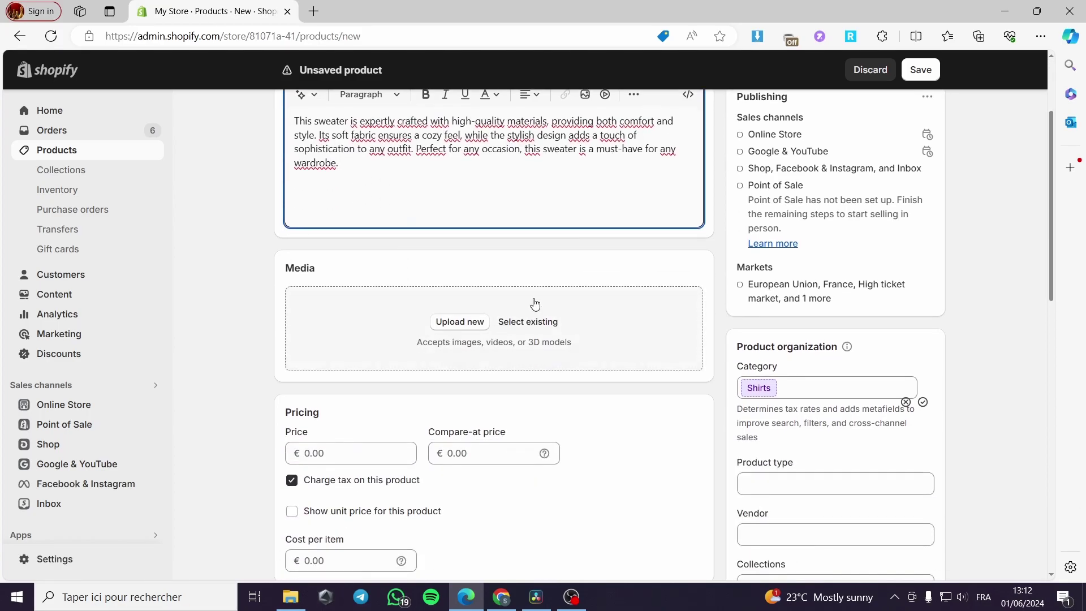
Upload the dark long-sleeved sweater JPG from Downloads into the product's Media.
left_click(460, 322)
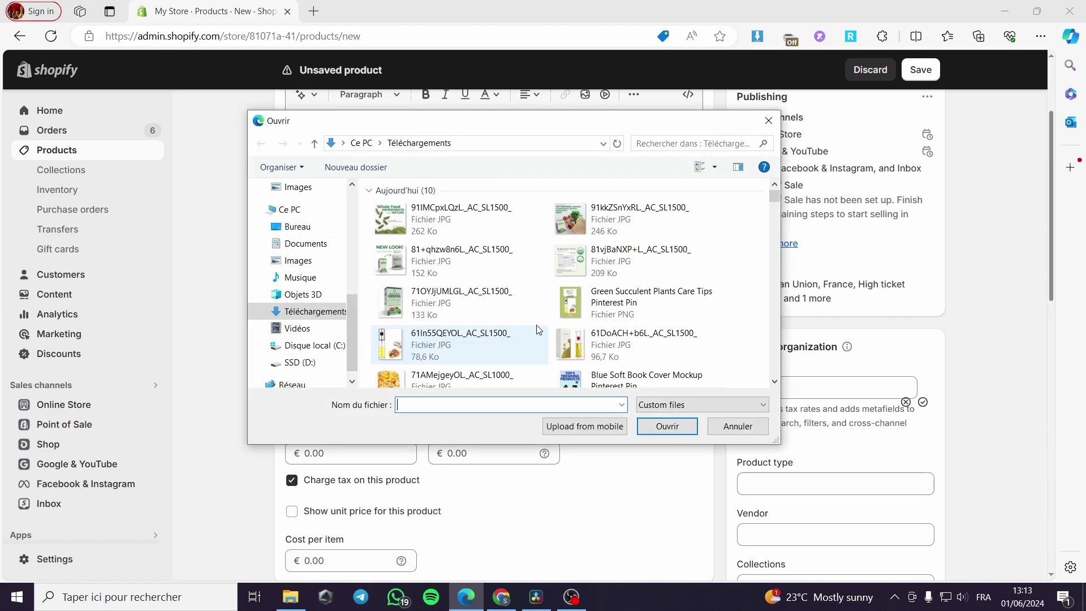
scroll(537, 327, "down", 10)
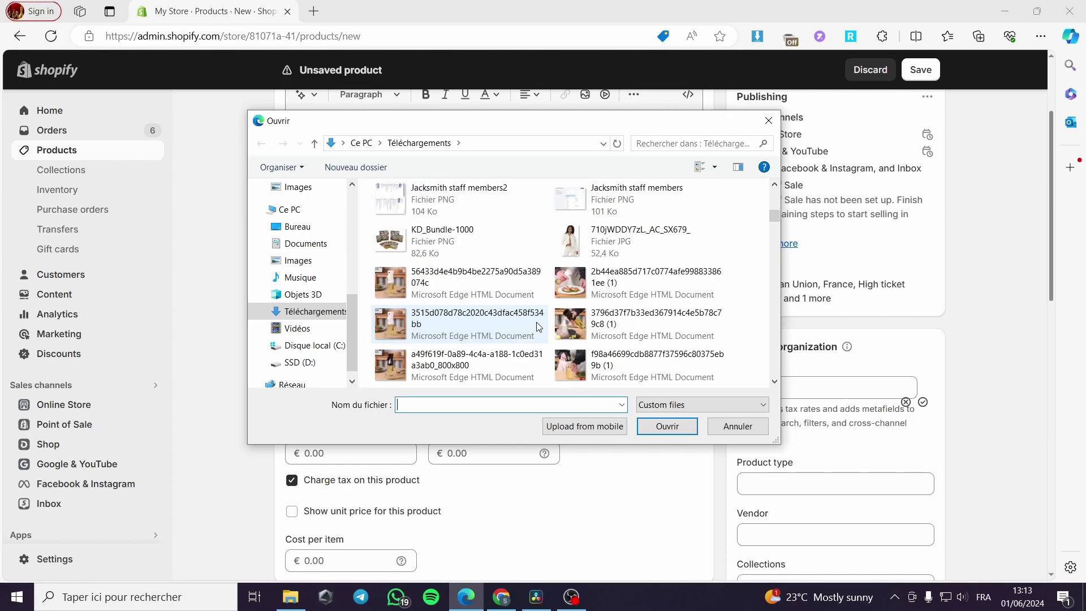
scroll(537, 326, "down", 3)
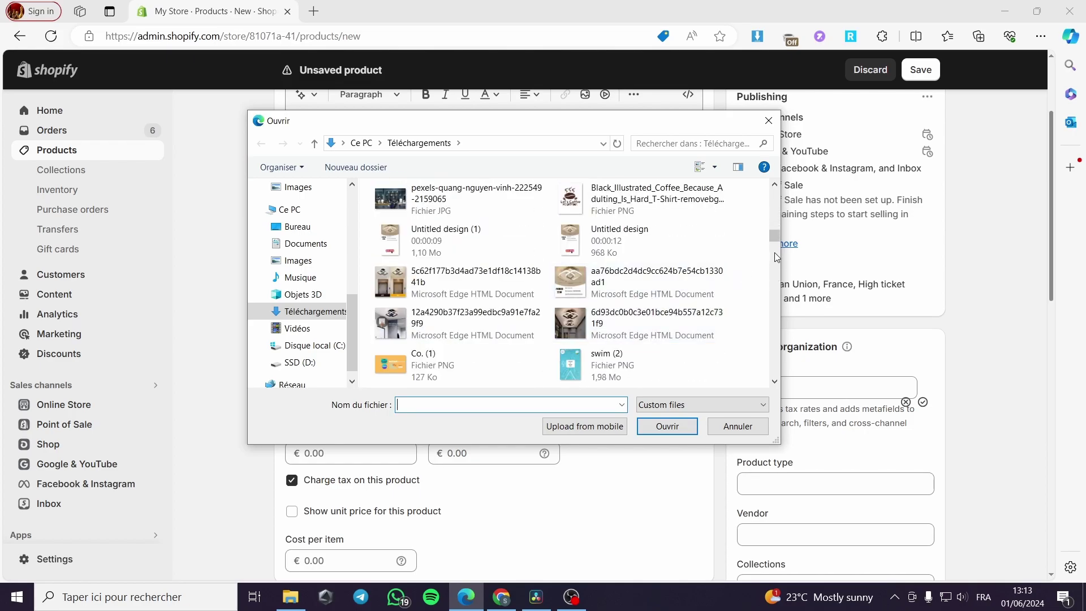
left_click_drag(774, 236, 787, 284)
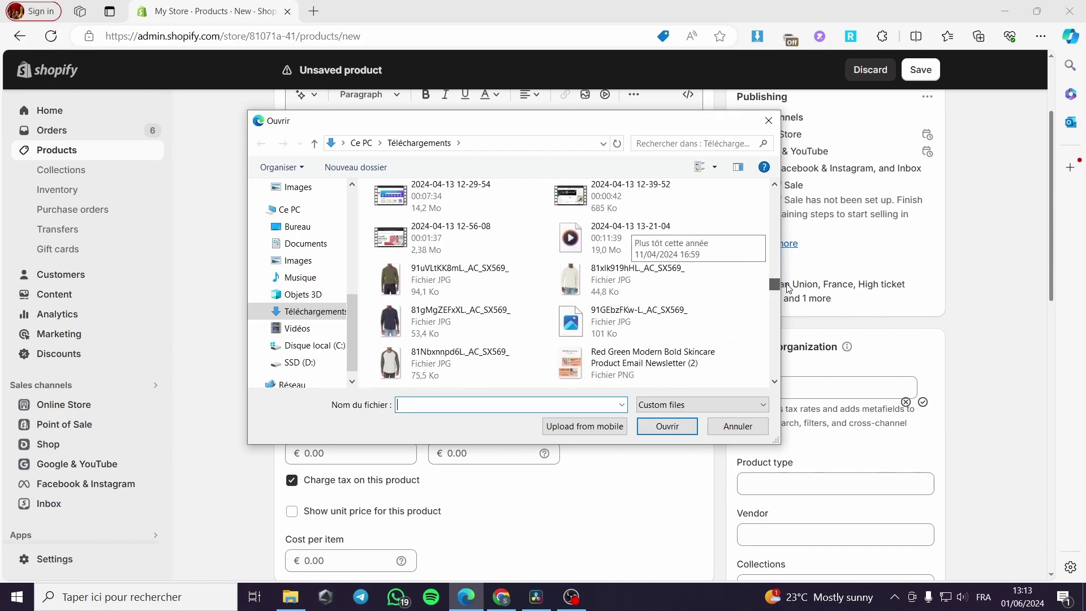
left_click(463, 325)
left_click(673, 430)
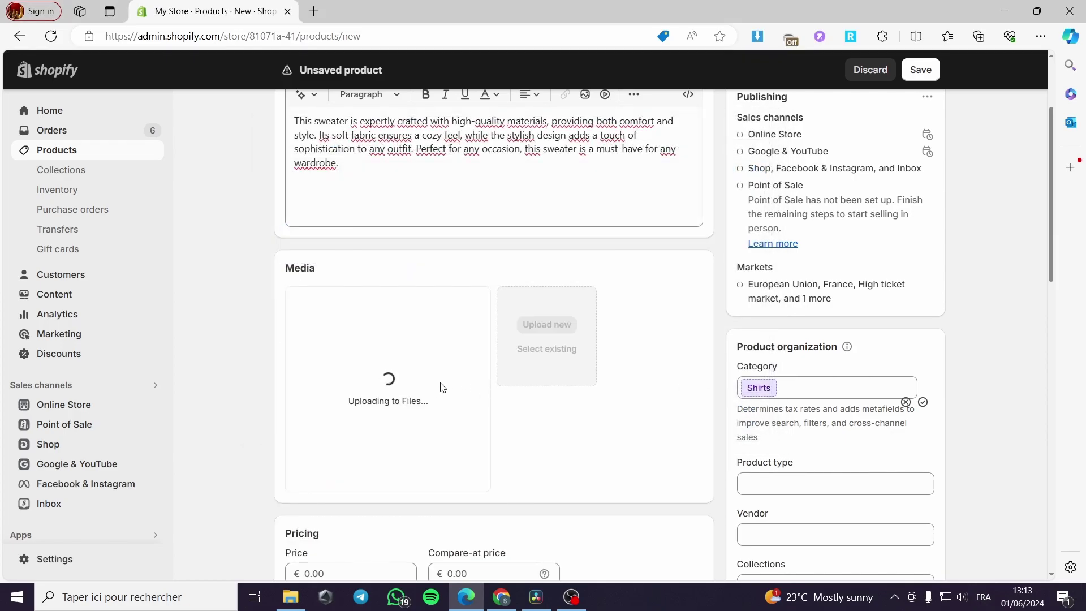
scroll(435, 390, "down", 3)
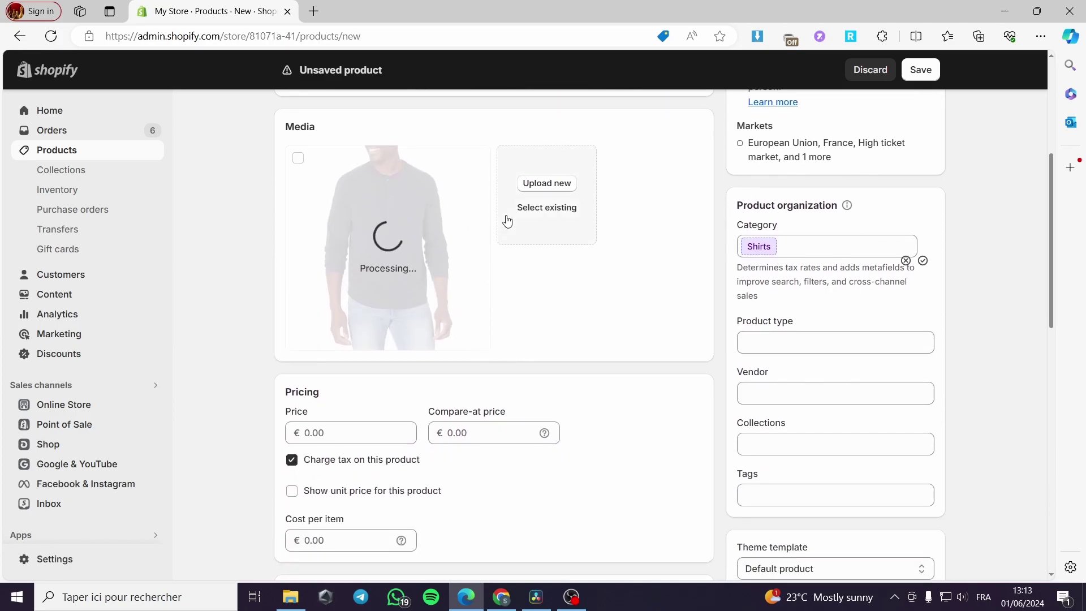
Set the price to 29.99 and the compare-at price to 54.99.
left_click(332, 433)
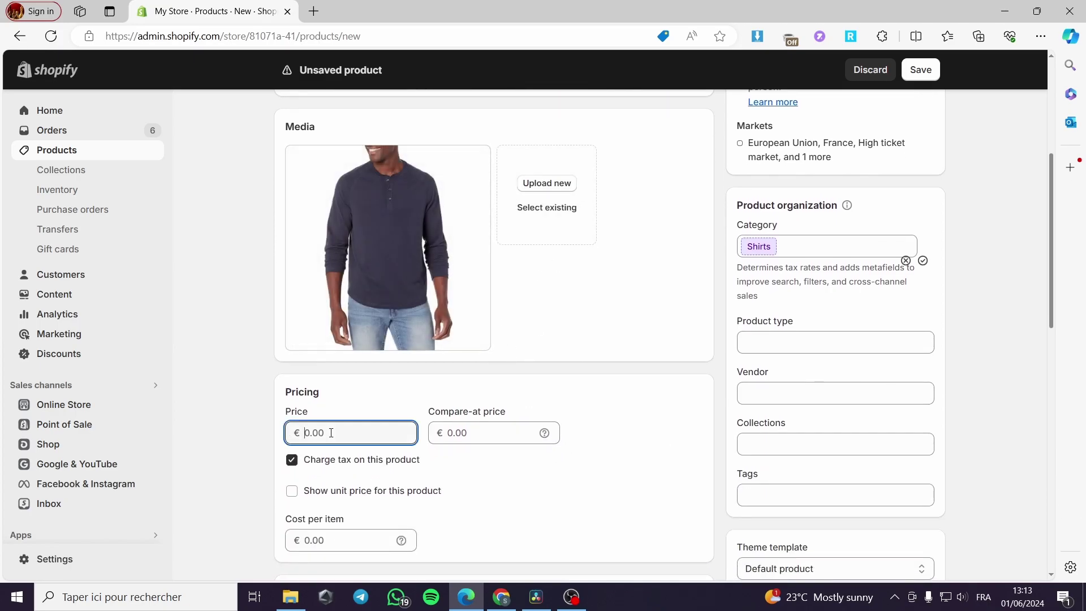
type("29.99")
left_click(458, 434)
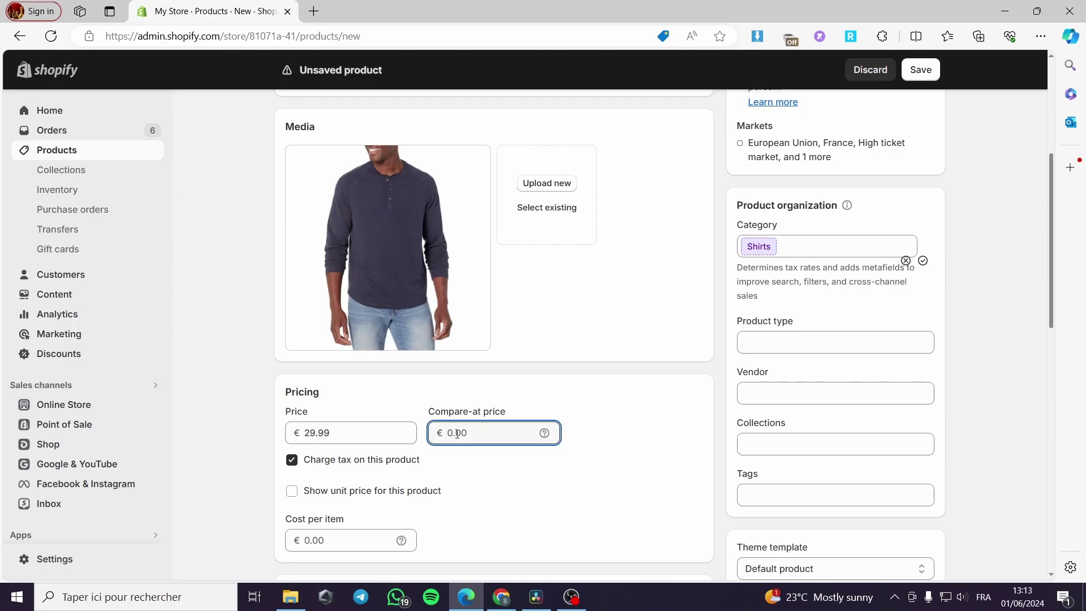
type("5")
left_click(261, 449)
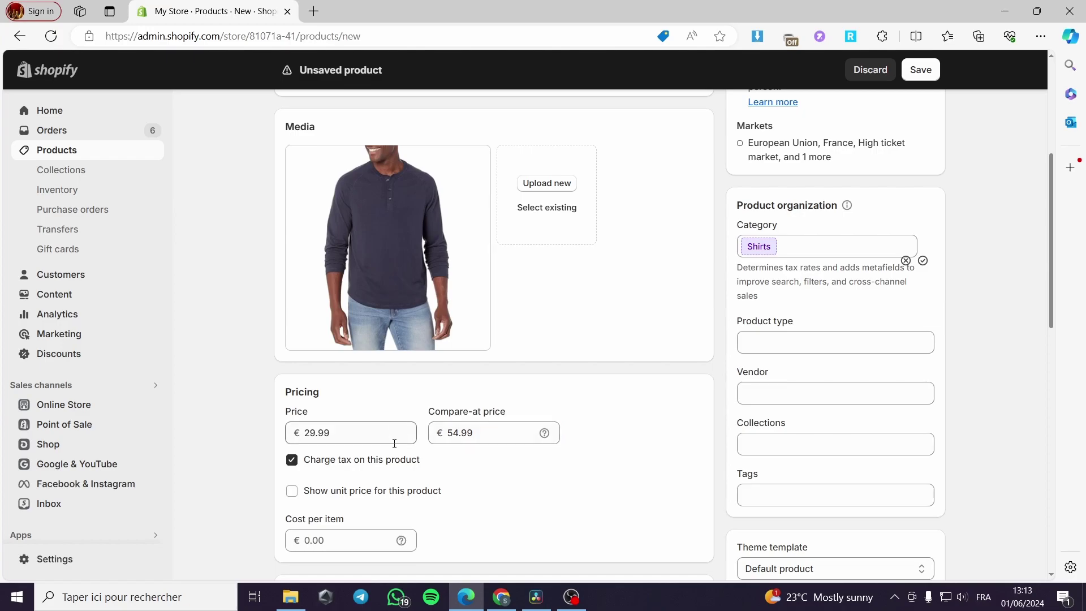
Stock 999 units at cite rym and allow selling when out of stock.
scroll(306, 447, "down", 1)
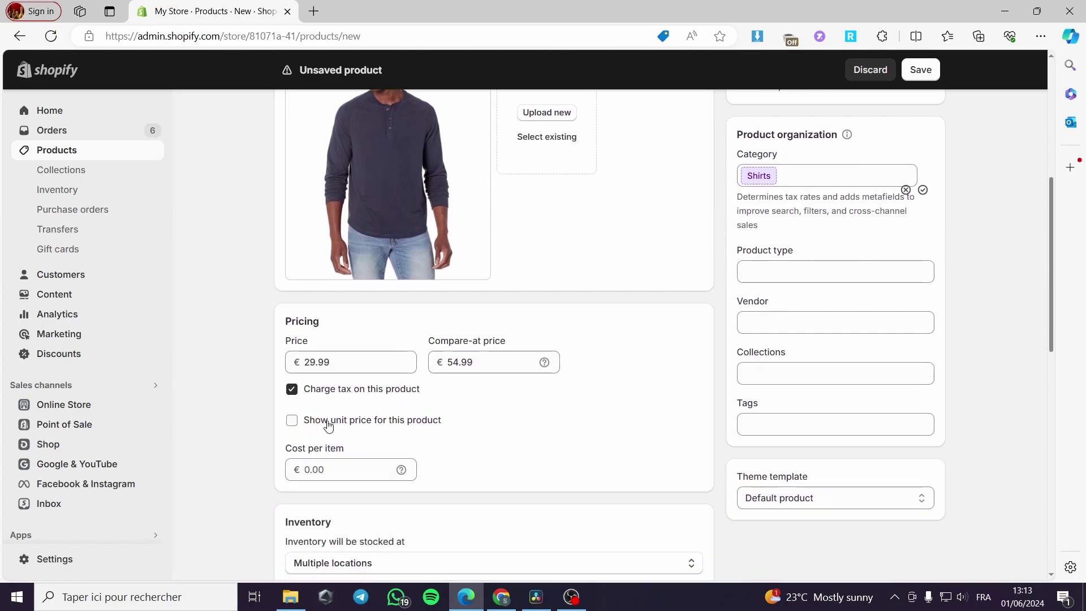
scroll(339, 429, "down", 2)
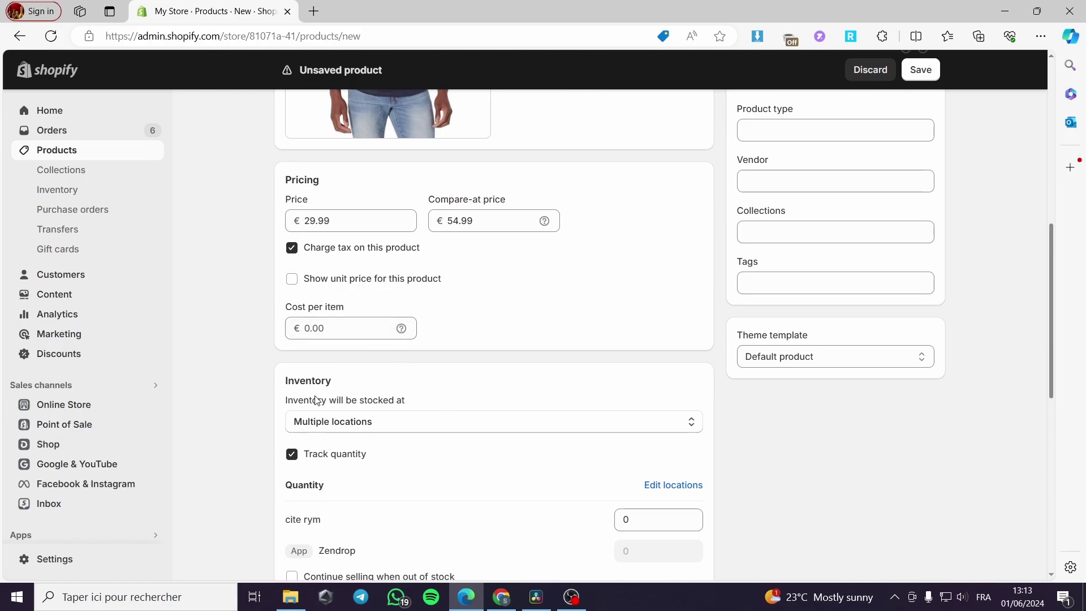
left_click(334, 459)
left_click(334, 459)
scroll(496, 470, "down", 1)
left_click_drag(635, 449, 587, 452)
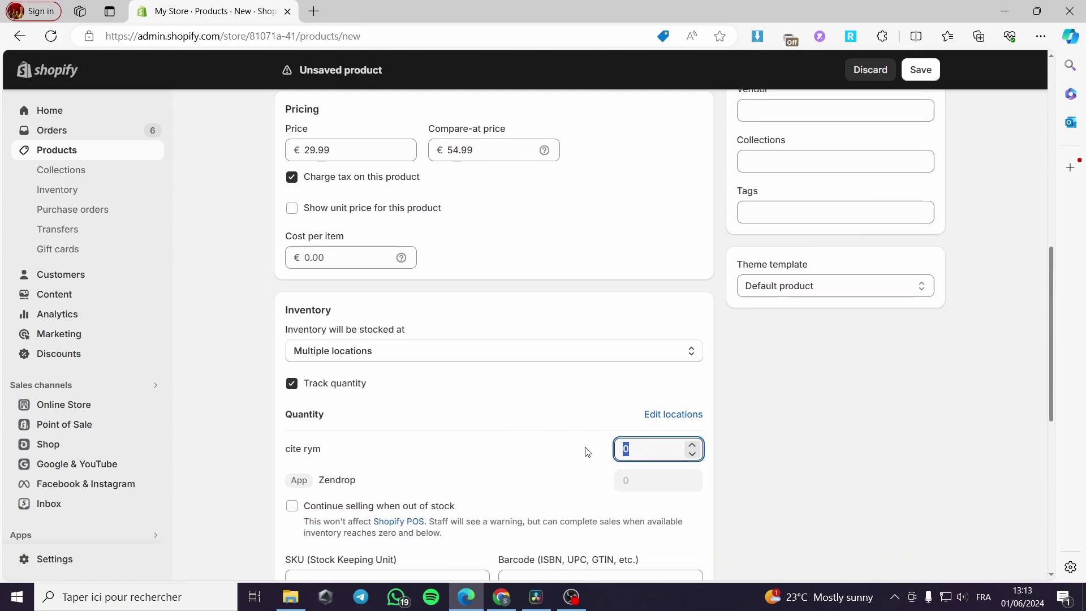
type("999")
left_click(808, 411)
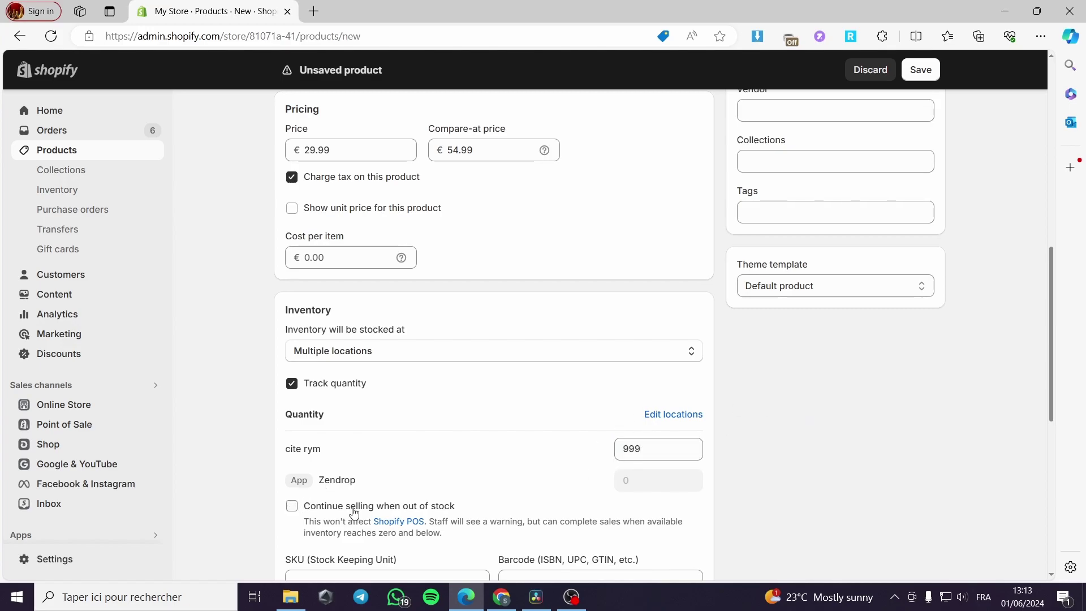
left_click(293, 507)
Enter a 0.2 kg shipping weight, then begin adding a variant option.
scroll(523, 367, "down", 2)
scroll(475, 368, "down", 1)
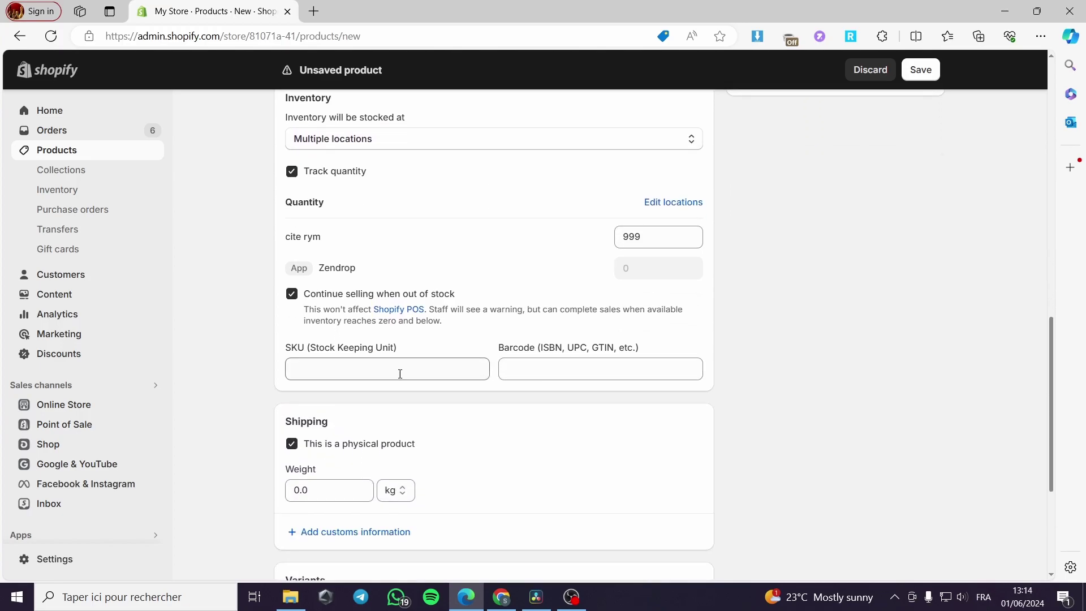
scroll(376, 428, "down", 1)
left_click(323, 420)
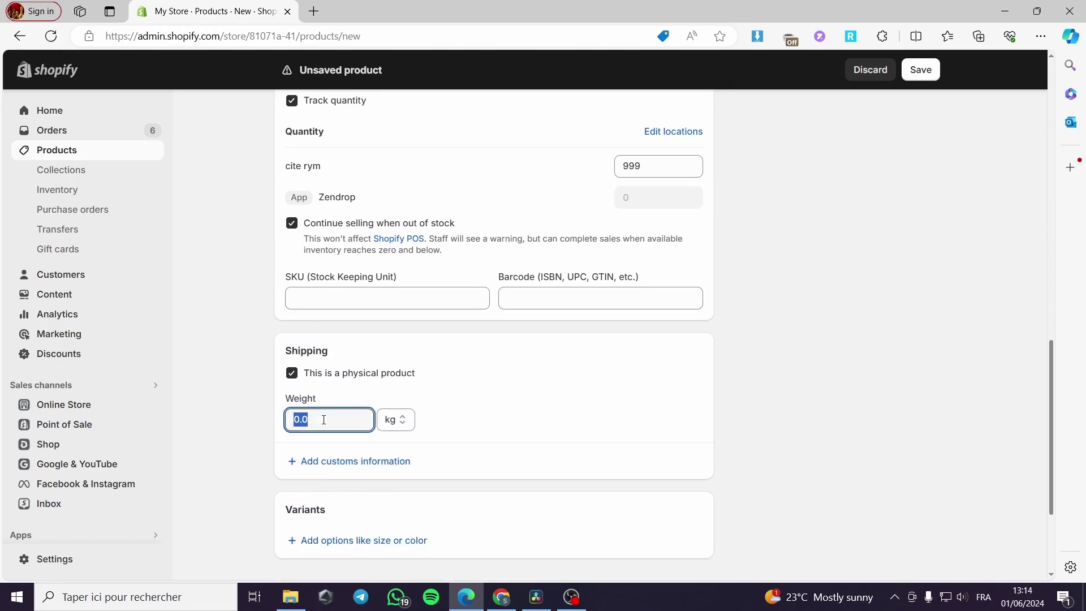
type("0.")
left_click(243, 372)
scroll(521, 362, "down", 2)
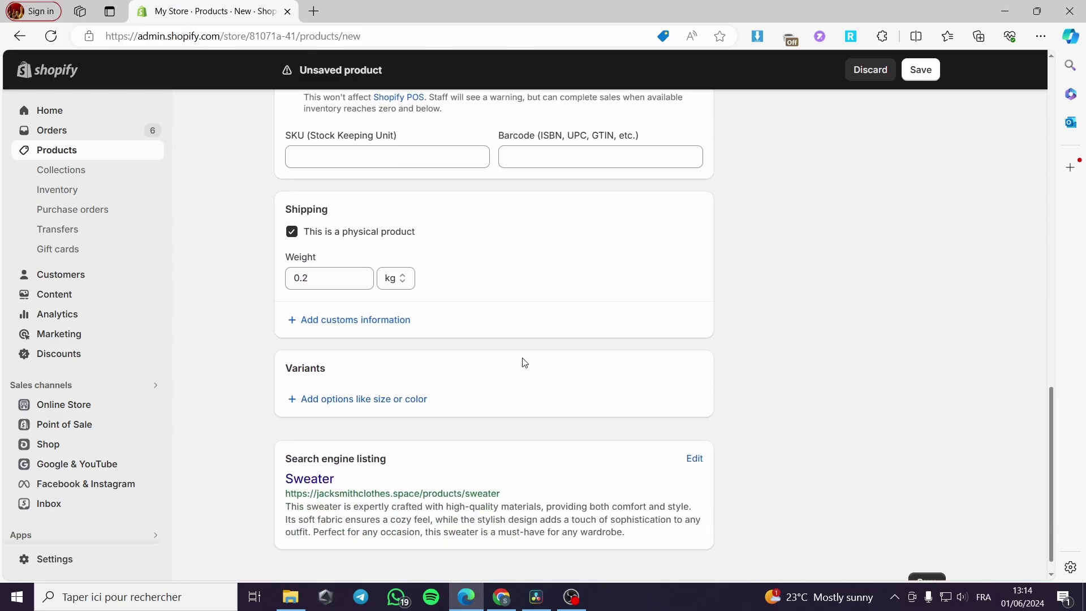
left_click(337, 401)
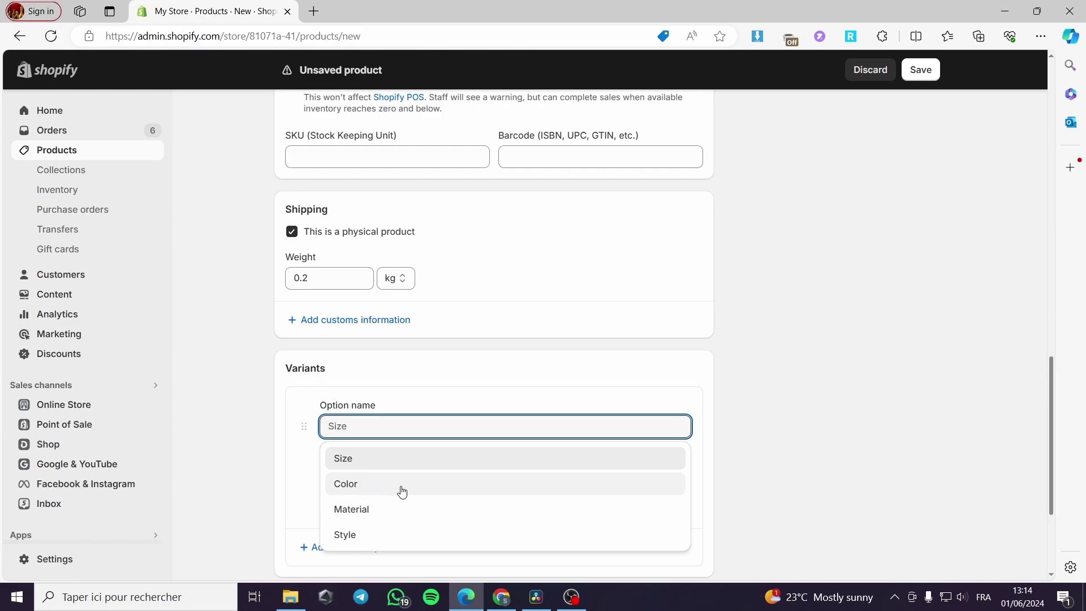
Create a Style option with classic, sport and casual variants, then open classic's image picker.
left_click(363, 542)
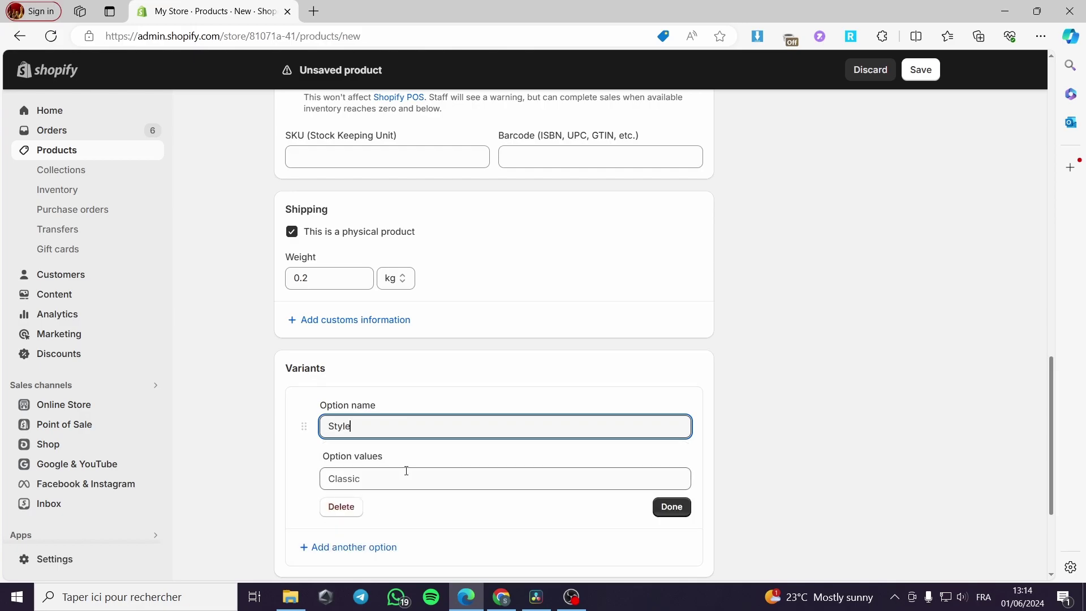
left_click(381, 481)
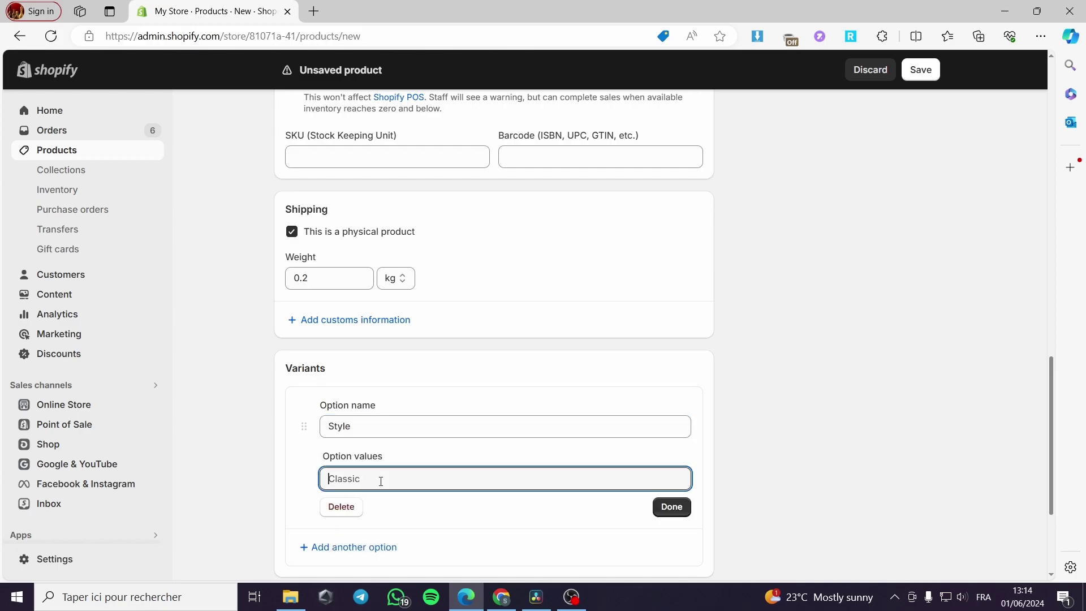
type("classic")
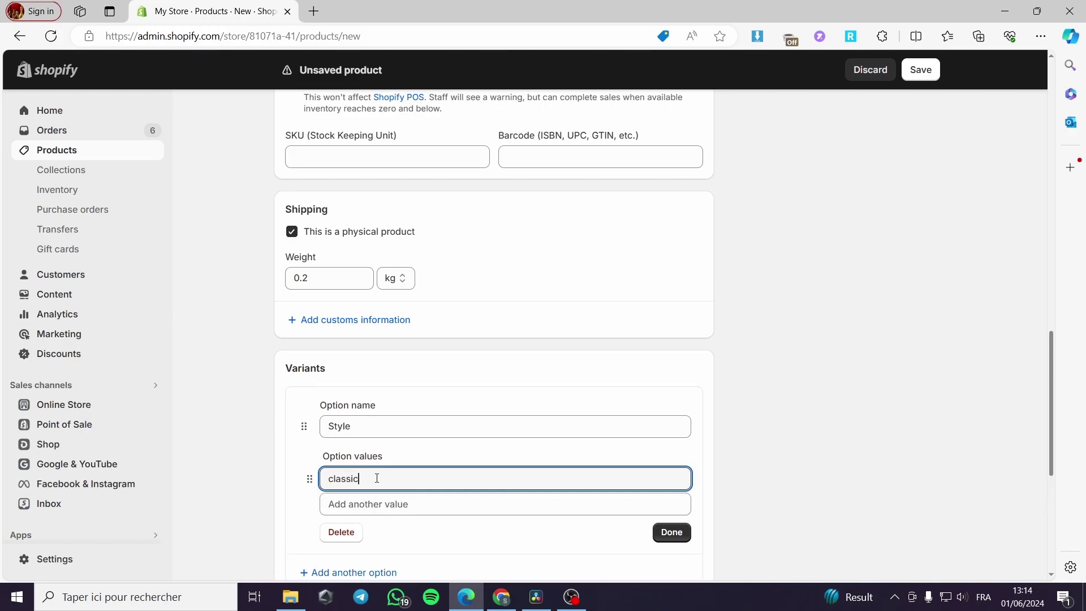
left_click(374, 504)
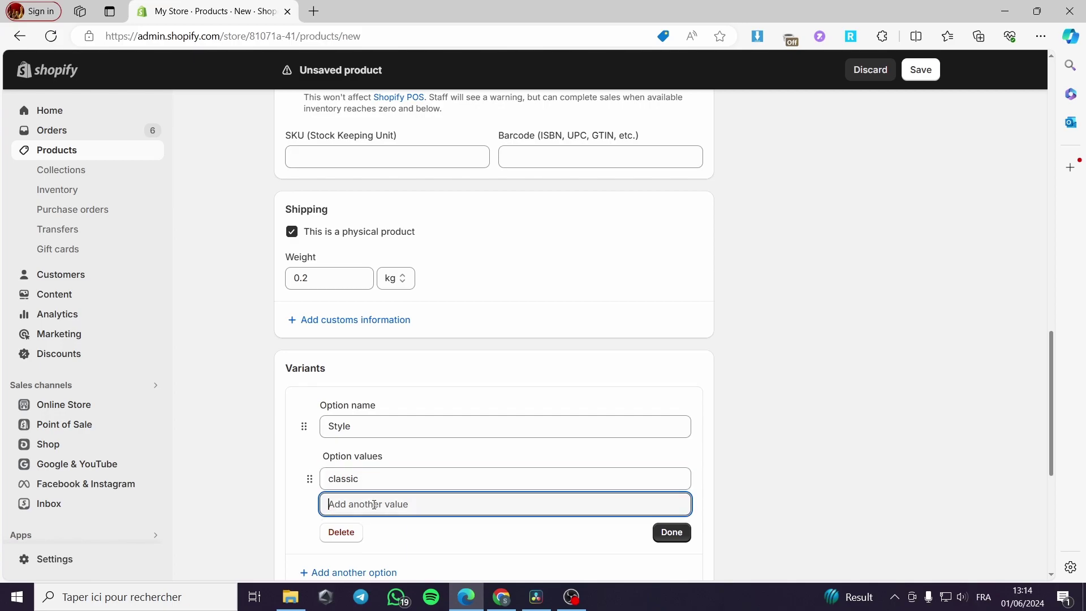
type("sport")
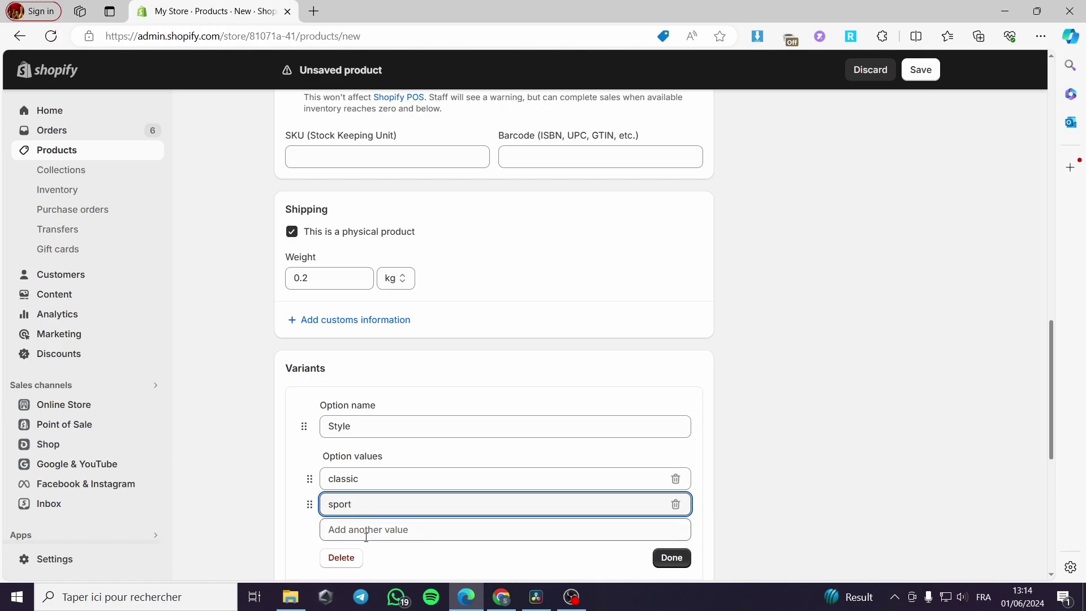
left_click(366, 532)
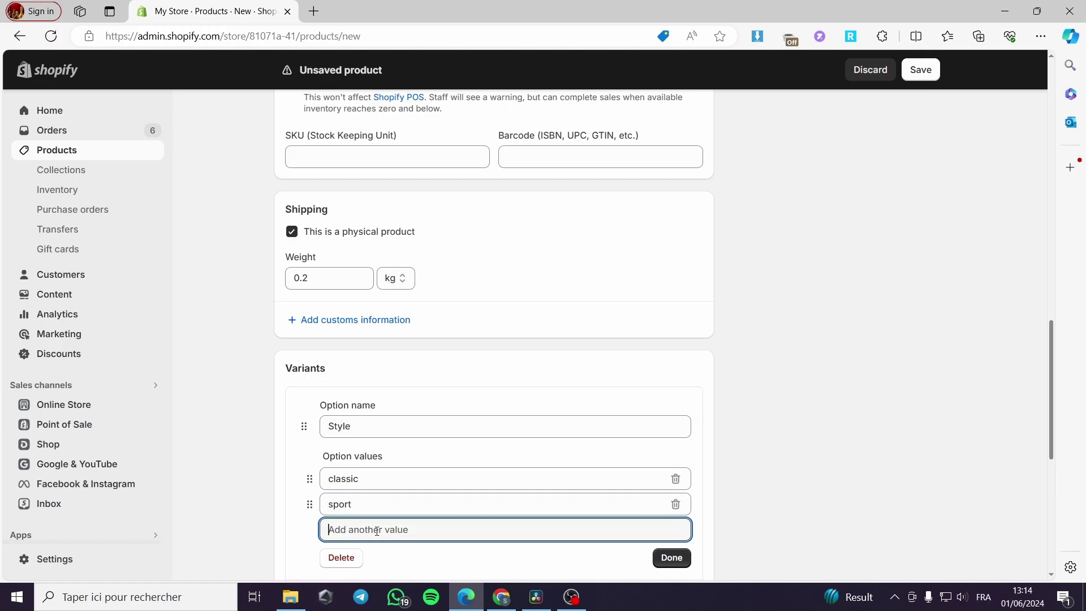
type("casua")
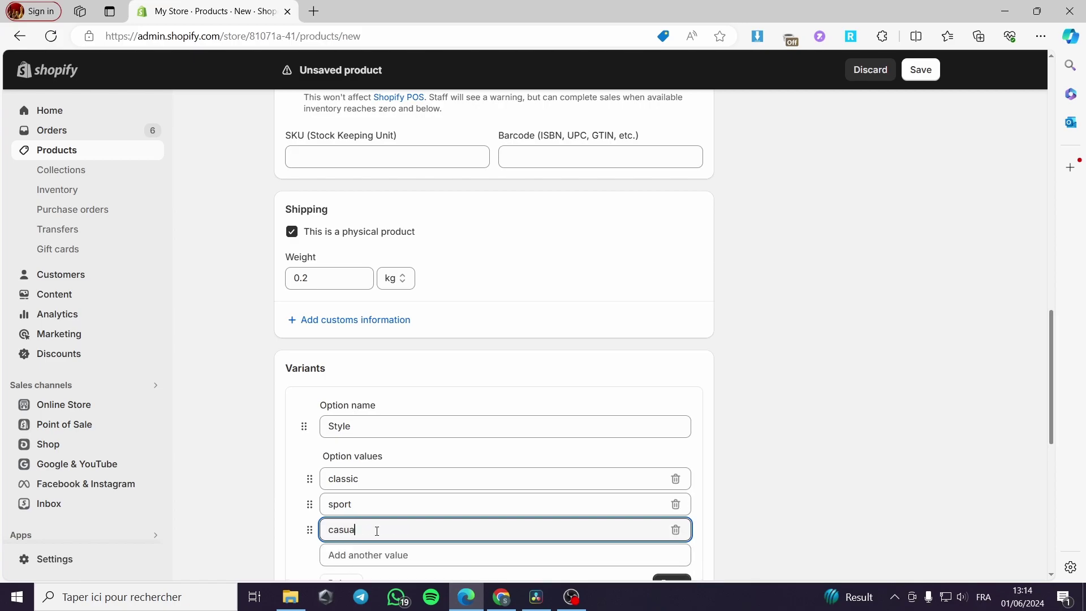
type("l")
scroll(422, 506, "down", 1)
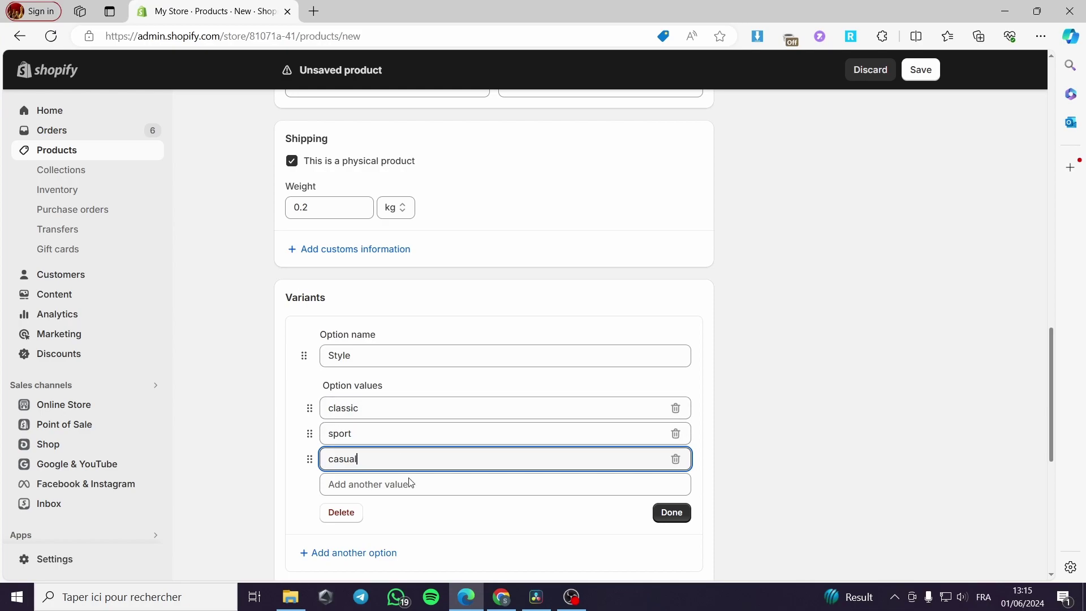
left_click(672, 513)
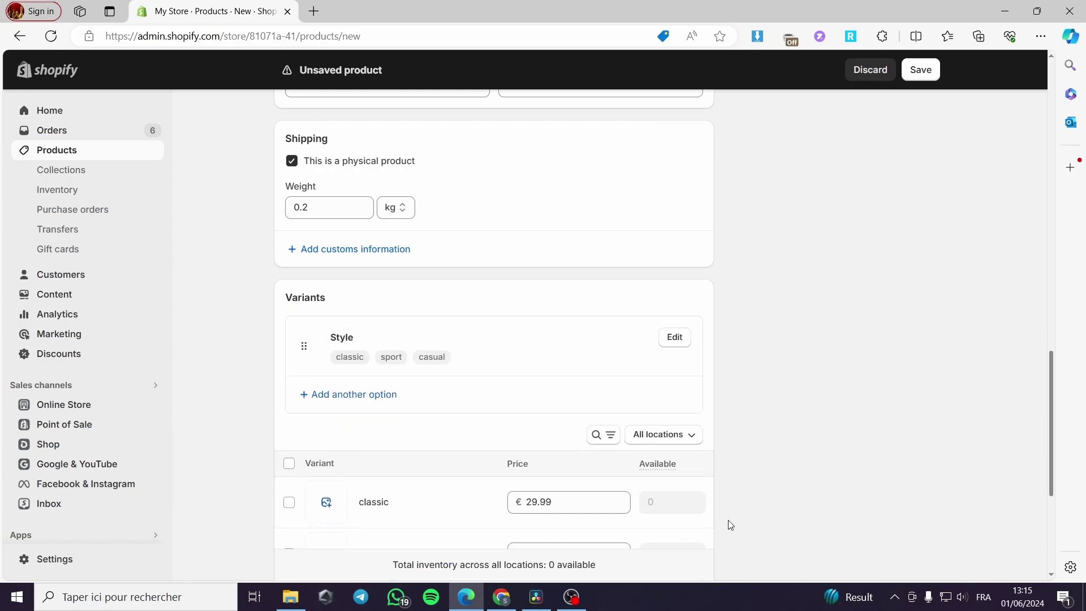
scroll(766, 480, "down", 3)
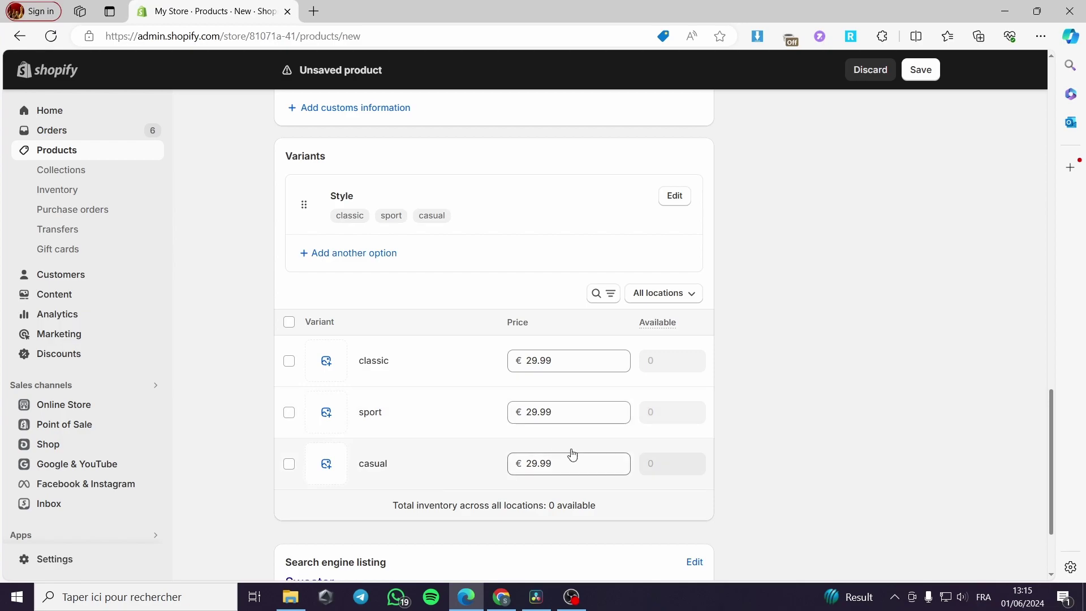
left_click(328, 365)
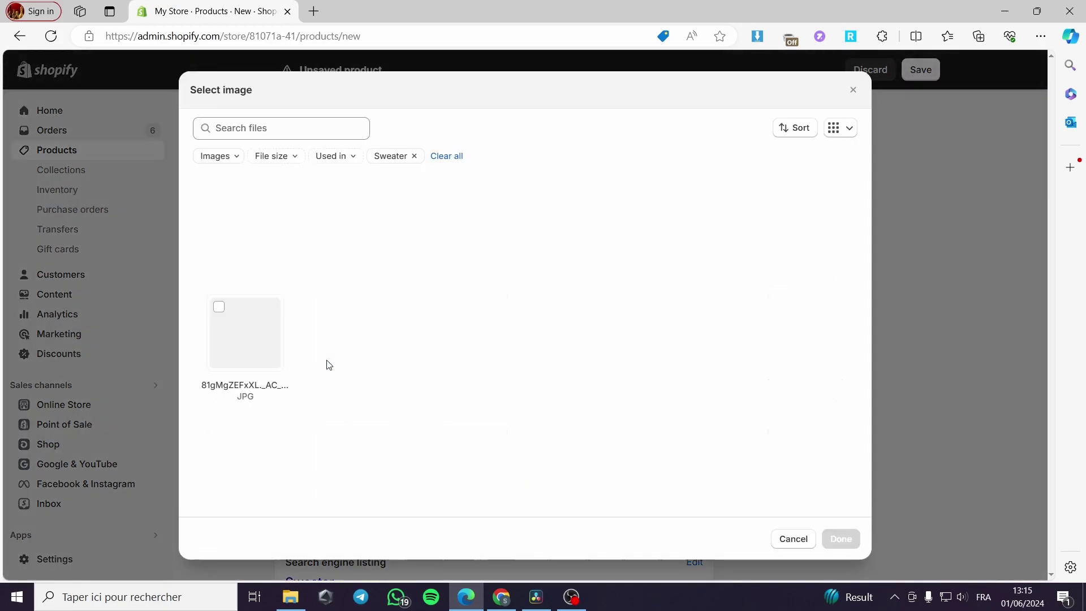
Upload five sweater photos: 91uVLtKK8mL, 81xlk919hHL, 91GEbzFKw-L, 81gMgZEFxXL and 81Nbxnnpd6L.
left_click(549, 225)
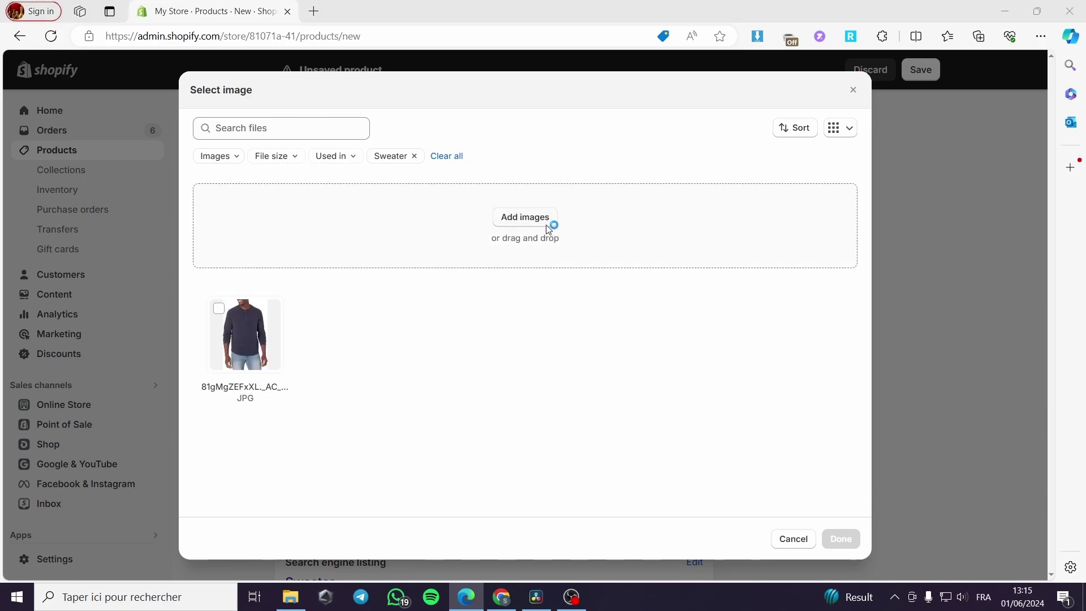
scroll(530, 305, "down", 5)
scroll(530, 305, "down", 15)
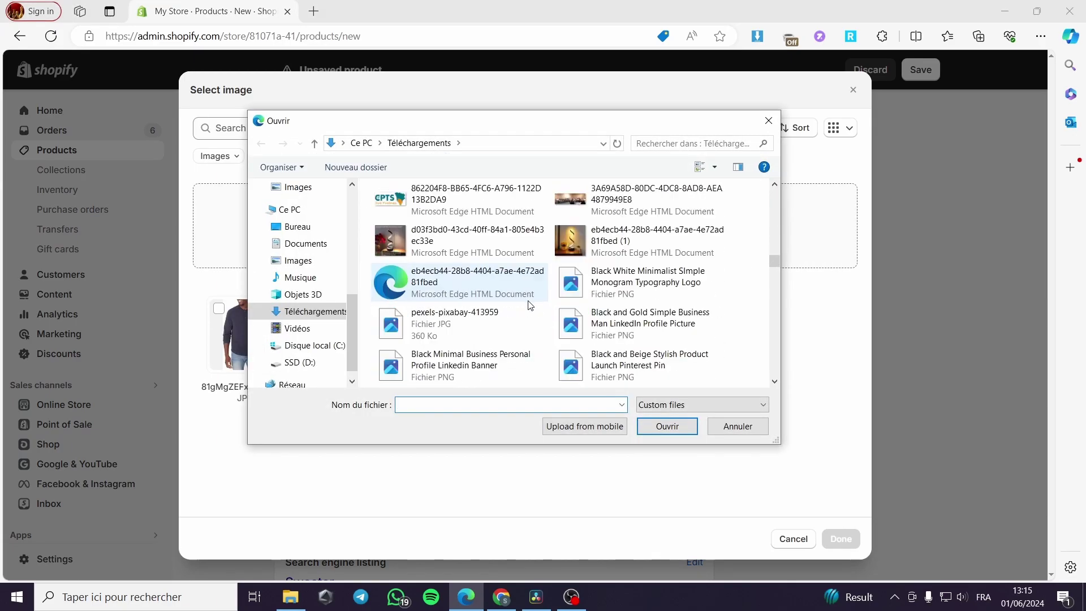
scroll(530, 305, "down", 3)
scroll(530, 305, "up", 3)
left_click(470, 330)
left_click(596, 324, "ctrl")
left_click(597, 363, "ctrl")
left_click(485, 366, "ctrl")
scroll(484, 363, "down", 2)
left_click(461, 283, "ctrl")
left_click(667, 424)
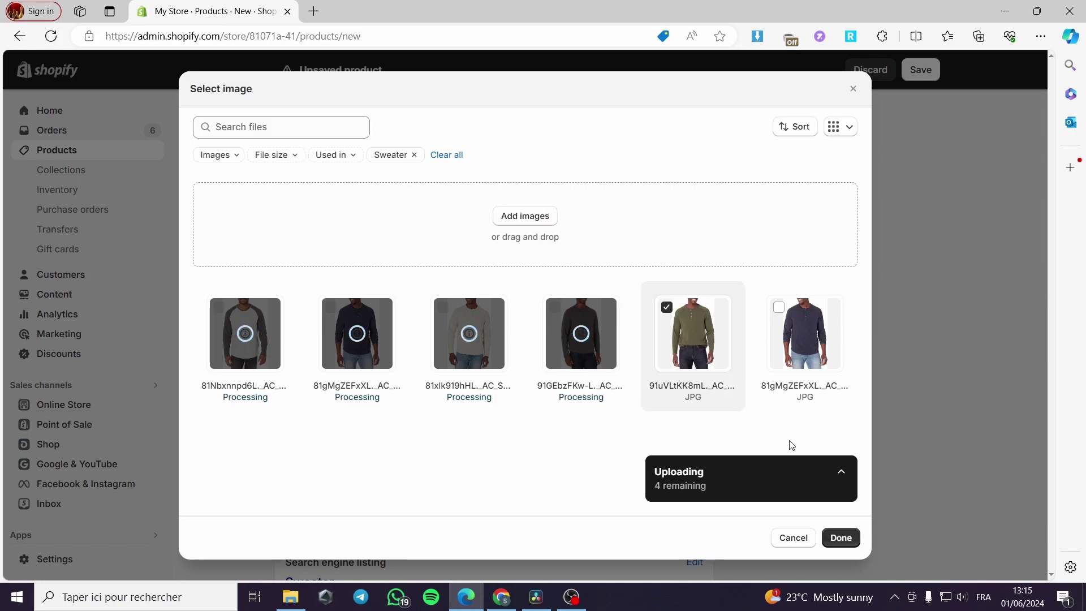
Assign the cream sweater image to the classic variant.
left_click(667, 306)
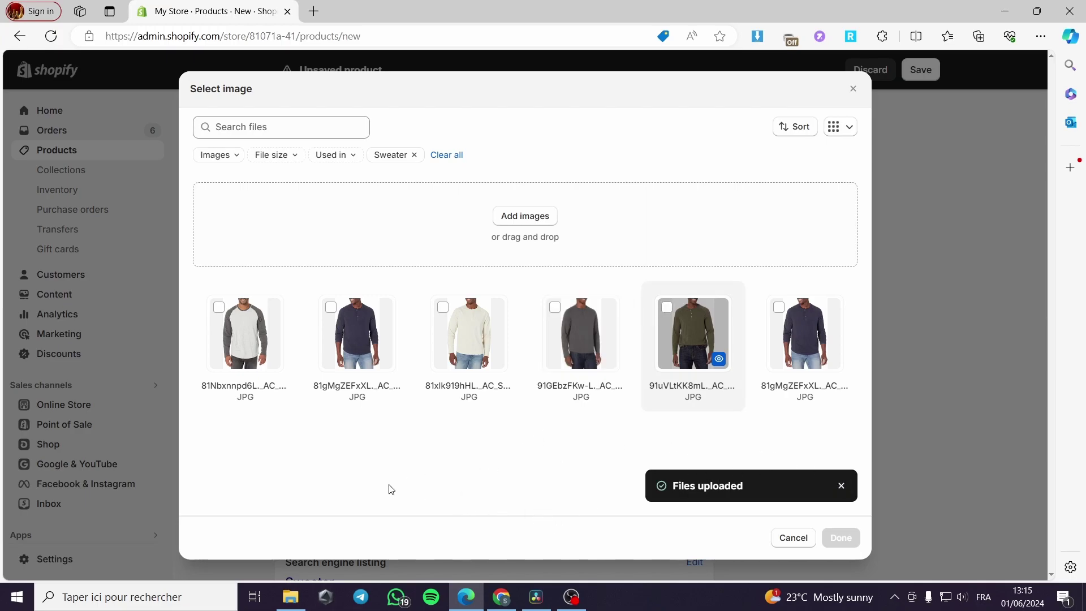
left_click(443, 307)
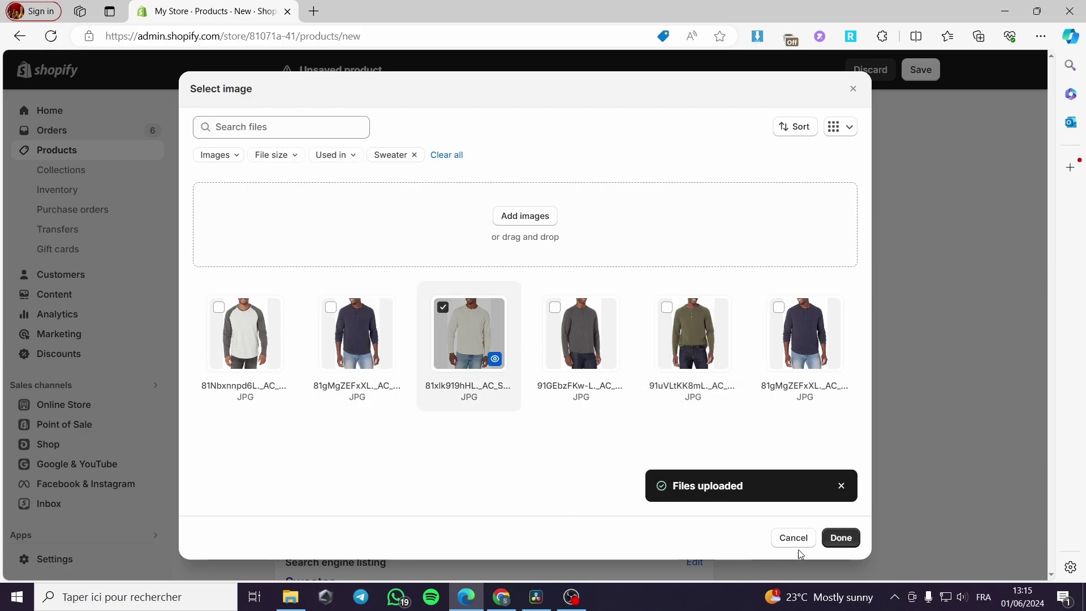
left_click(840, 537)
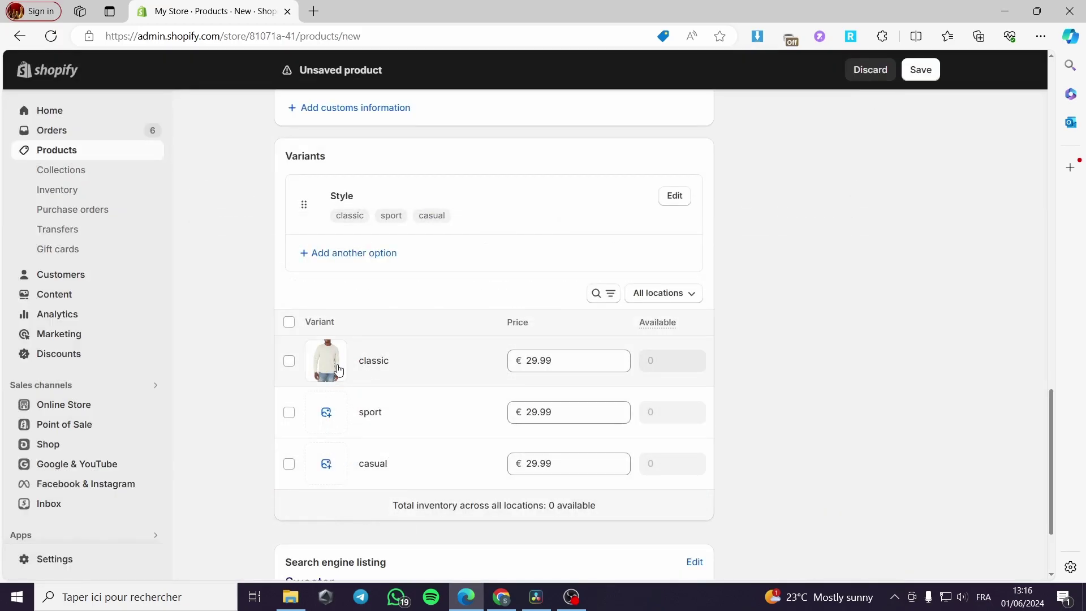
Give the sport variant the 81Nbxnnpd6L raglan sweater photo.
left_click(327, 418)
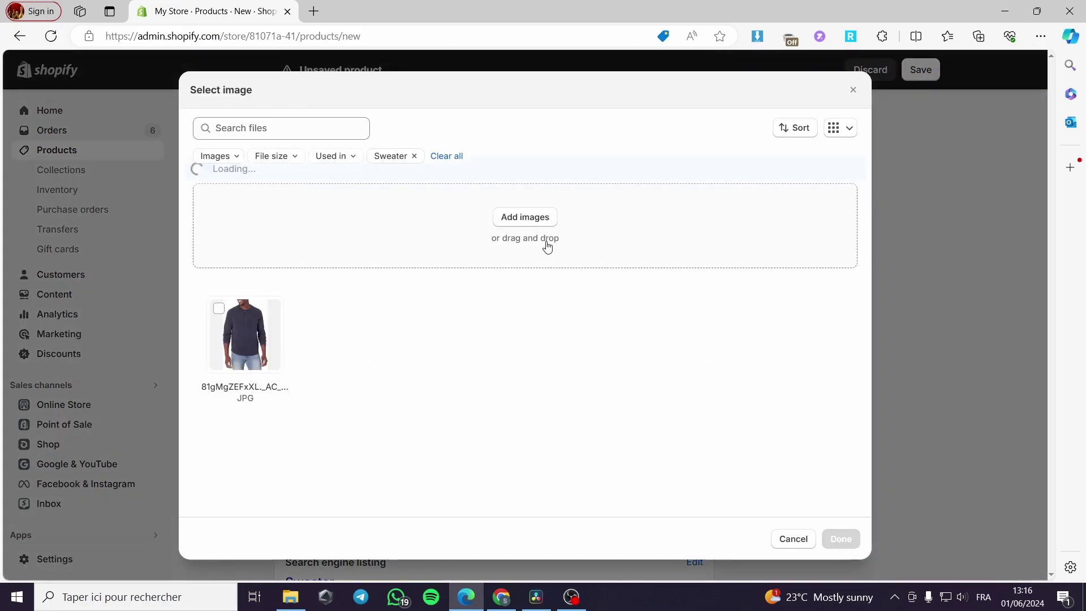
left_click(547, 220)
scroll(515, 306, "down", 15)
scroll(518, 305, "down", 10)
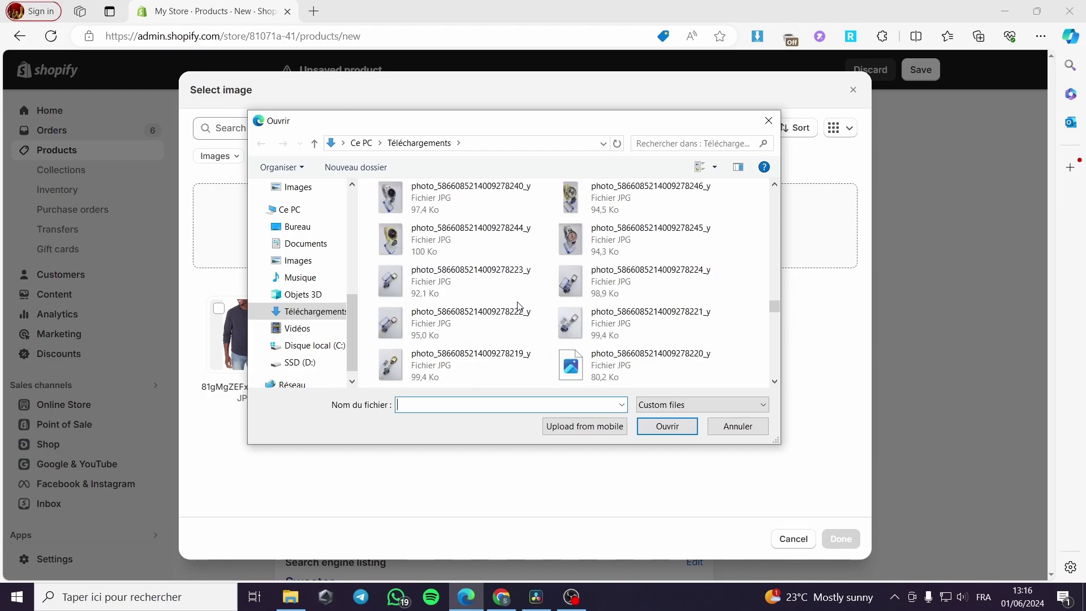
scroll(547, 304, "up", 10)
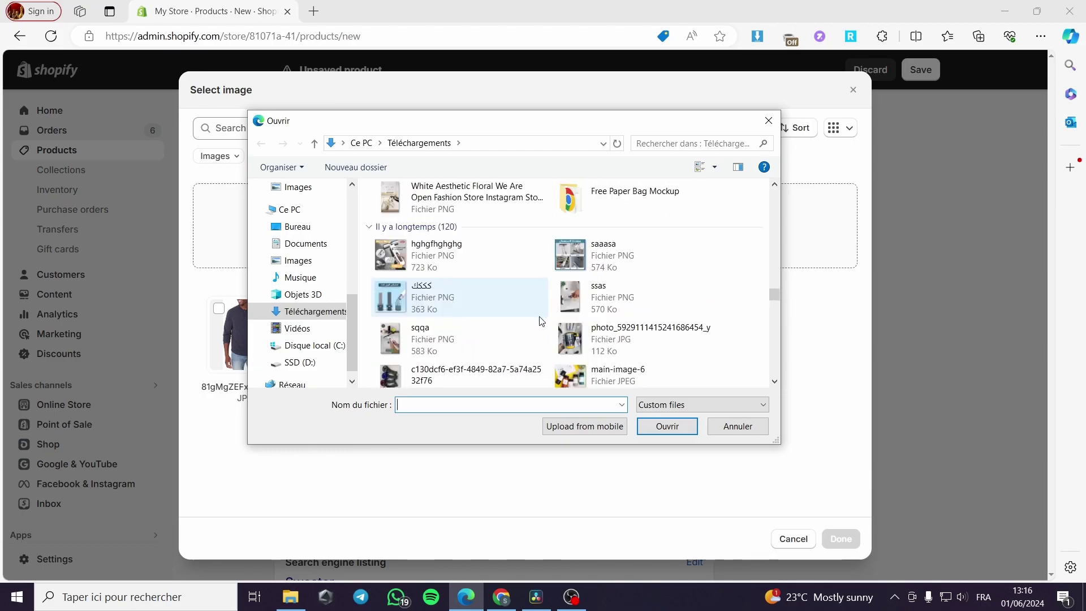
scroll(547, 347, "down", 3)
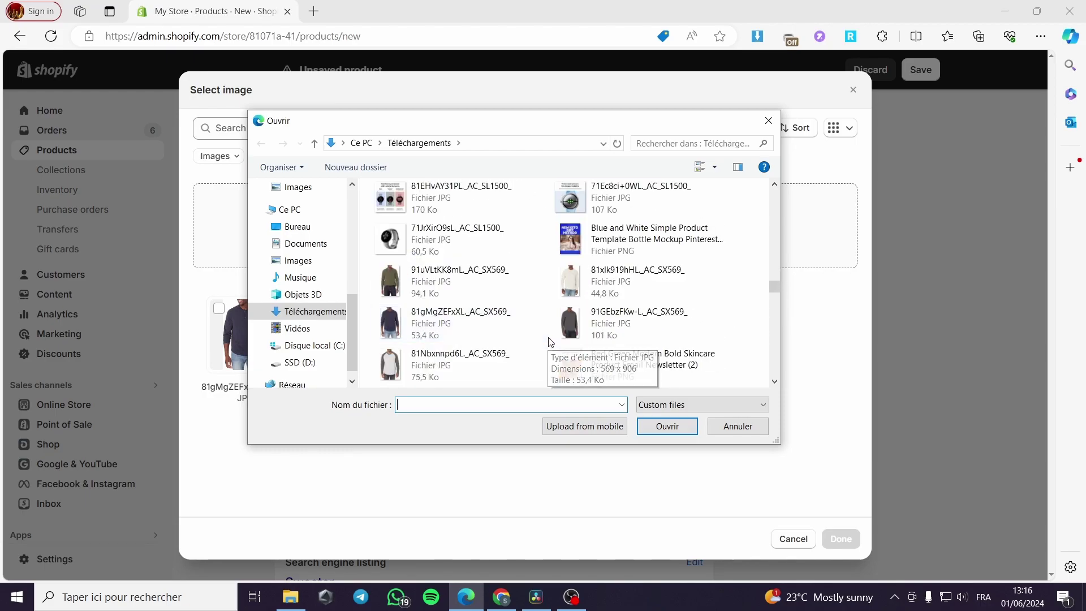
scroll(566, 339, "up", 1)
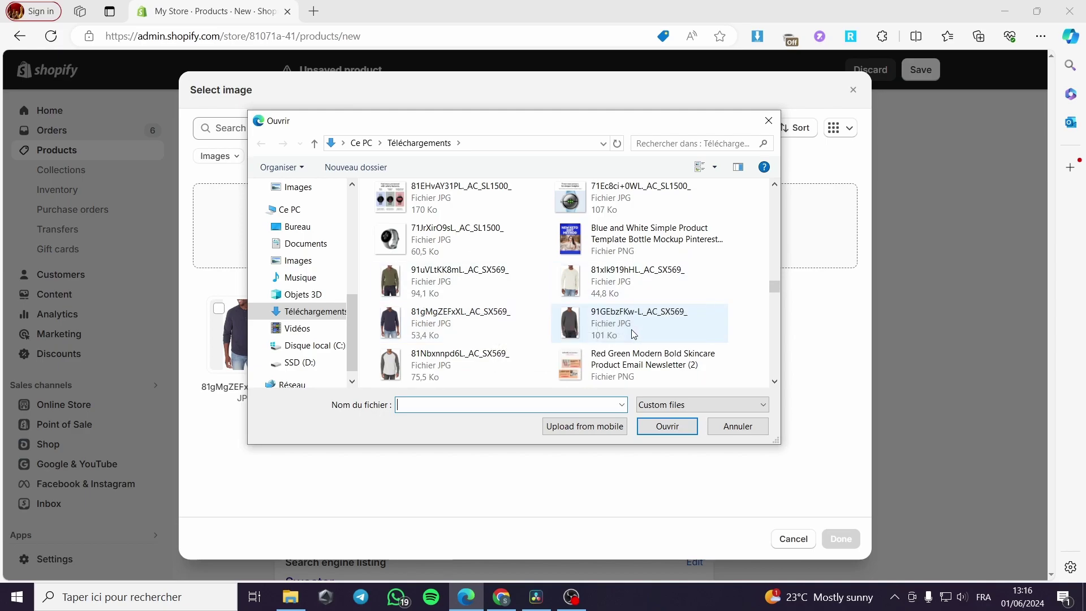
left_click(508, 351)
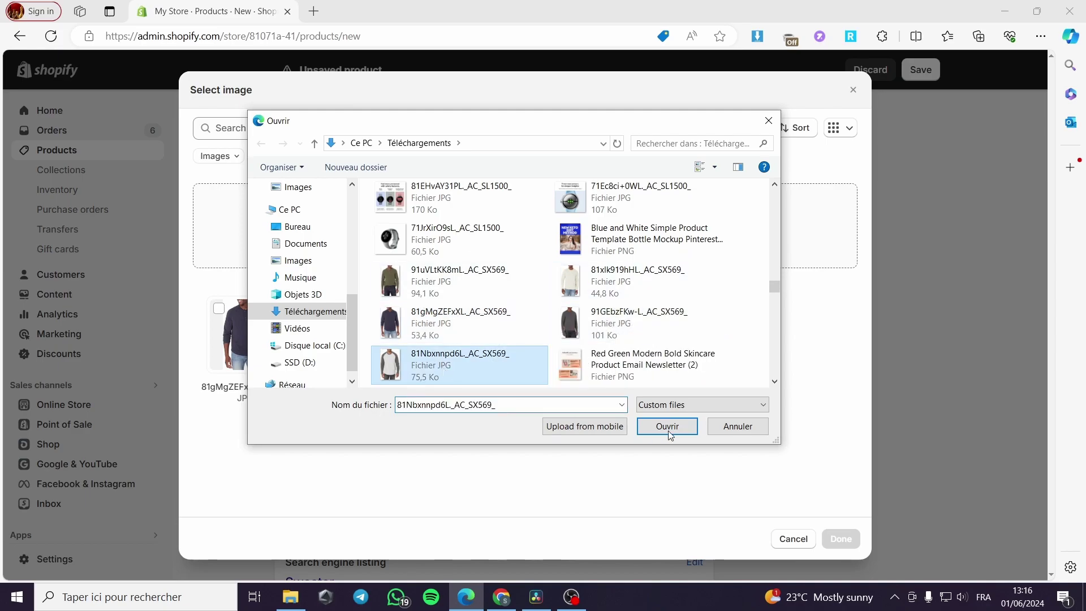
left_click(666, 431)
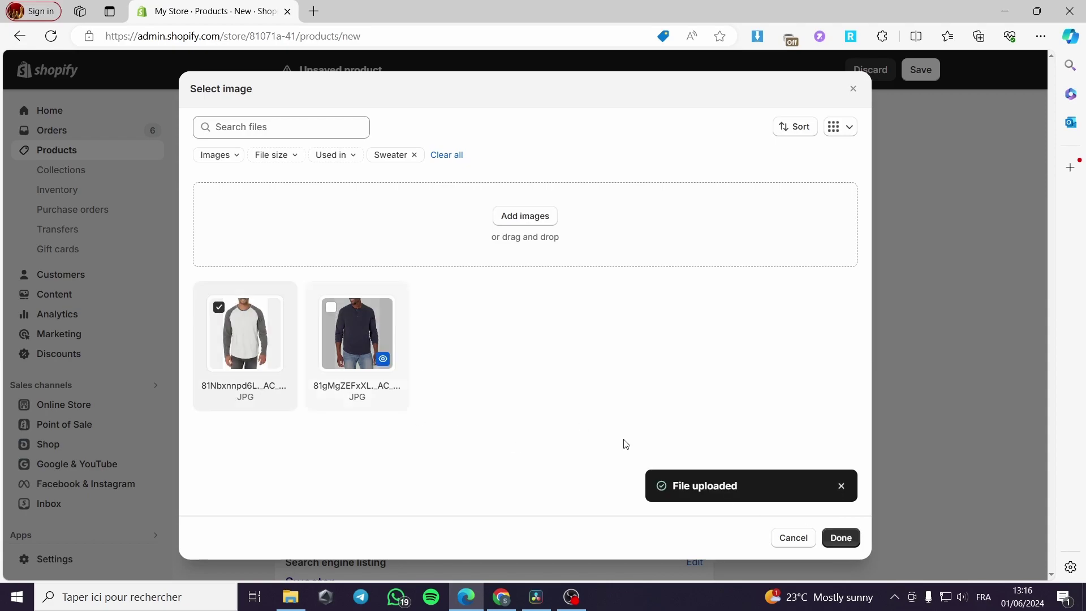
left_click(838, 537)
Give the casual variant the 91GEbzFKw-L dark grey sweater photo.
scroll(431, 501, "down", 1)
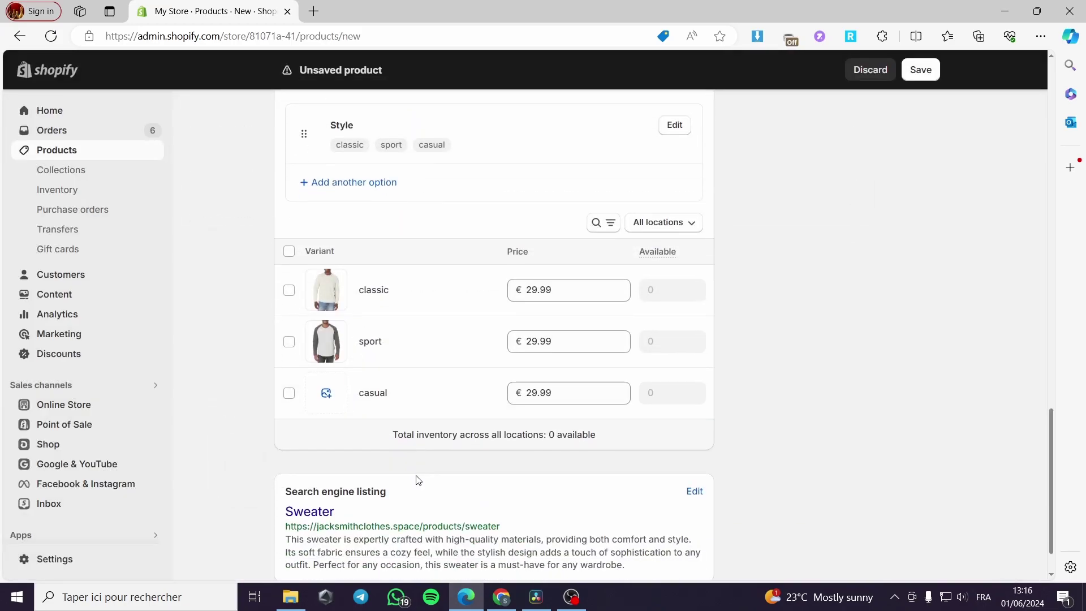
left_click(322, 395)
left_click(516, 217)
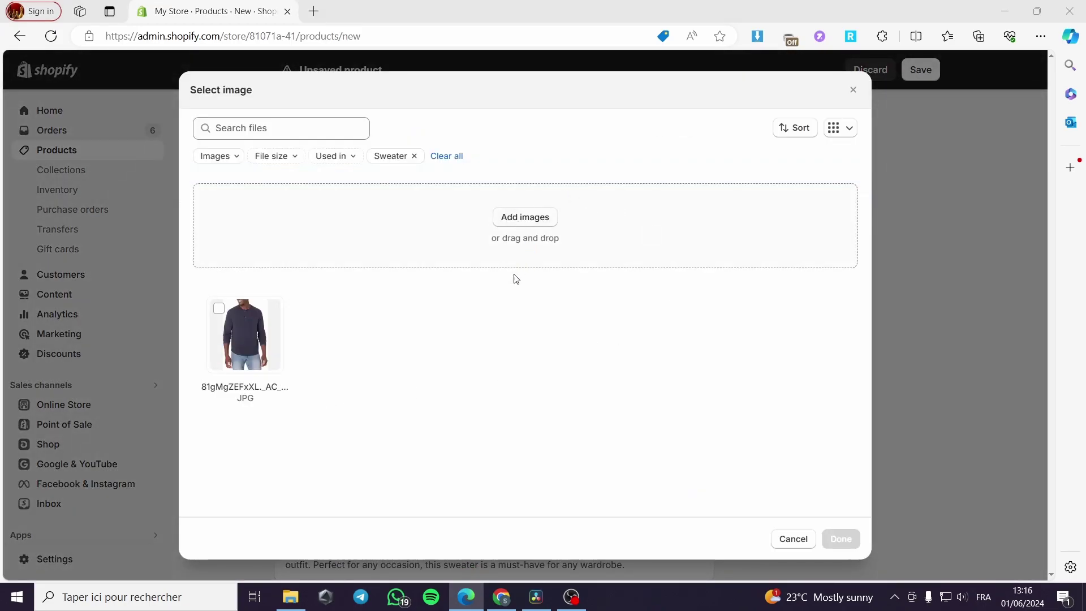
scroll(481, 300, "down", 10)
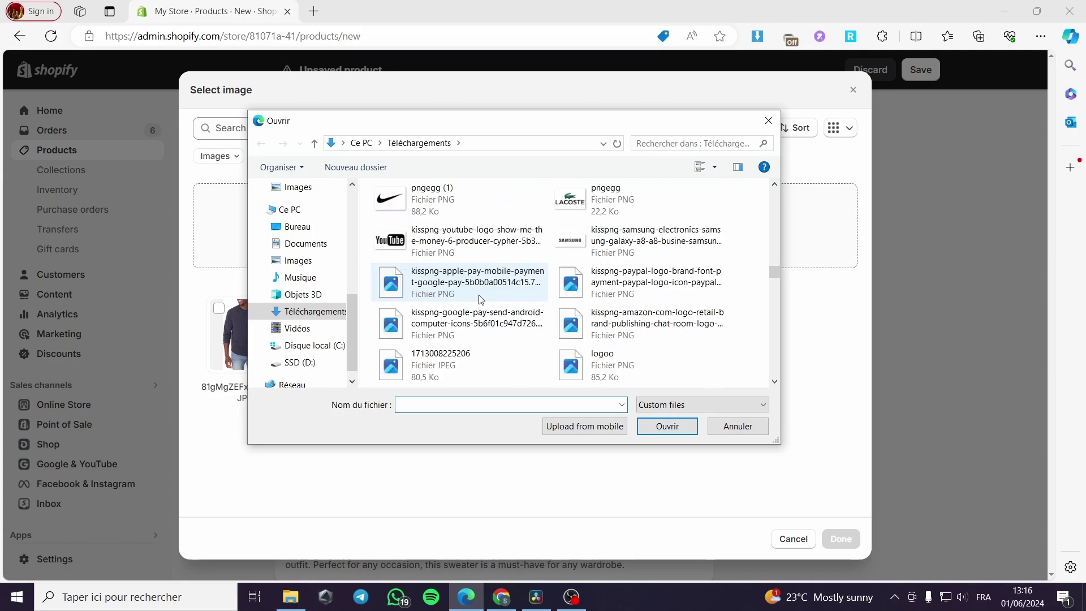
scroll(481, 299, "down", 3)
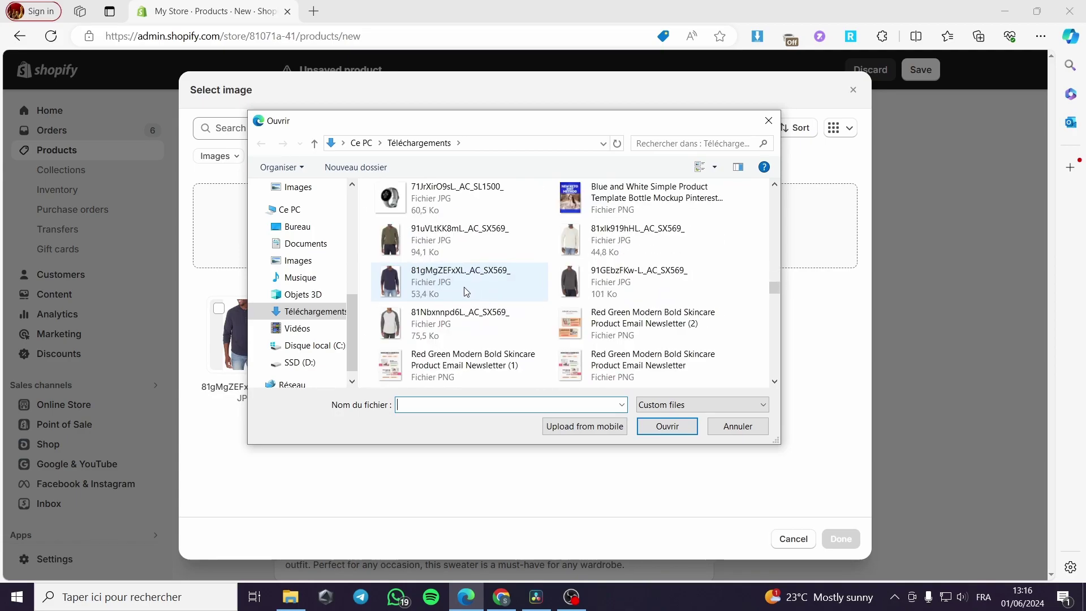
left_click(618, 286)
left_click(668, 427)
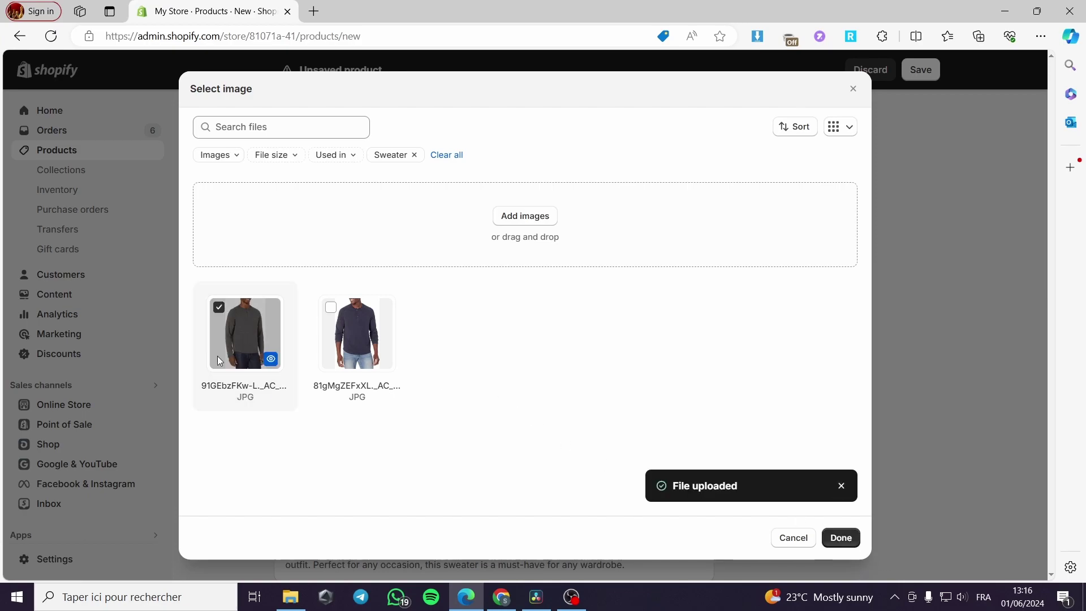
left_click(841, 538)
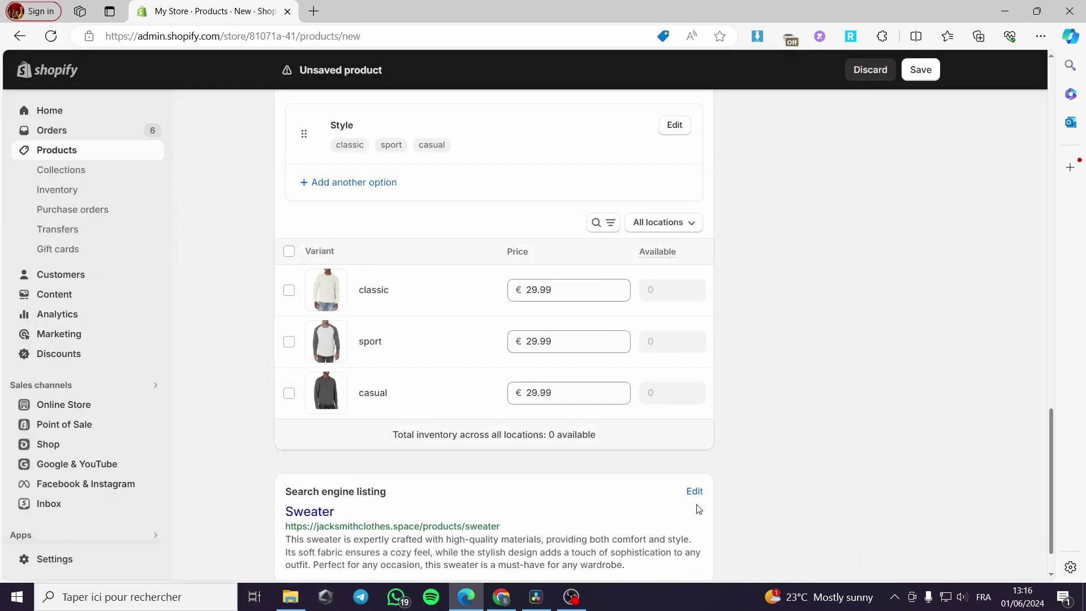
Save the new Sweater product.
scroll(616, 433, "up", 10)
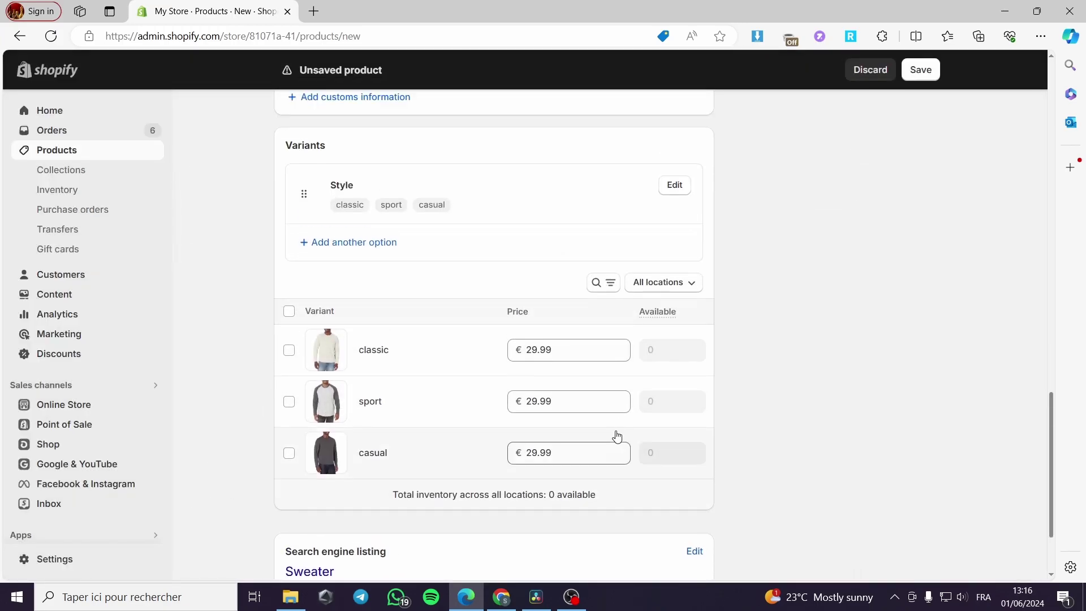
scroll(616, 436, "up", 5)
scroll(615, 436, "down", 20)
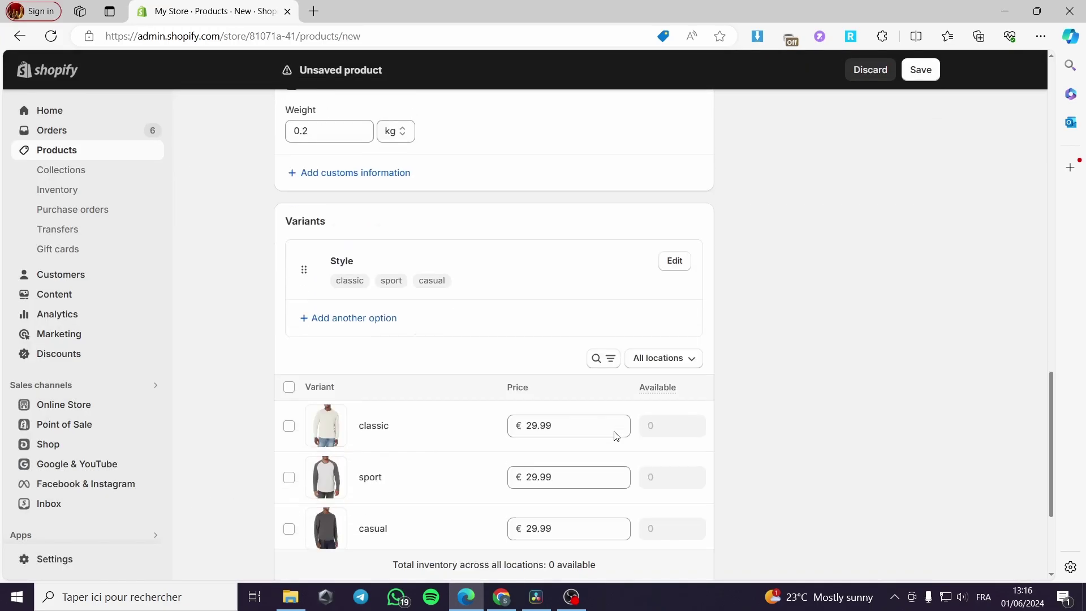
scroll(615, 436, "up", 15)
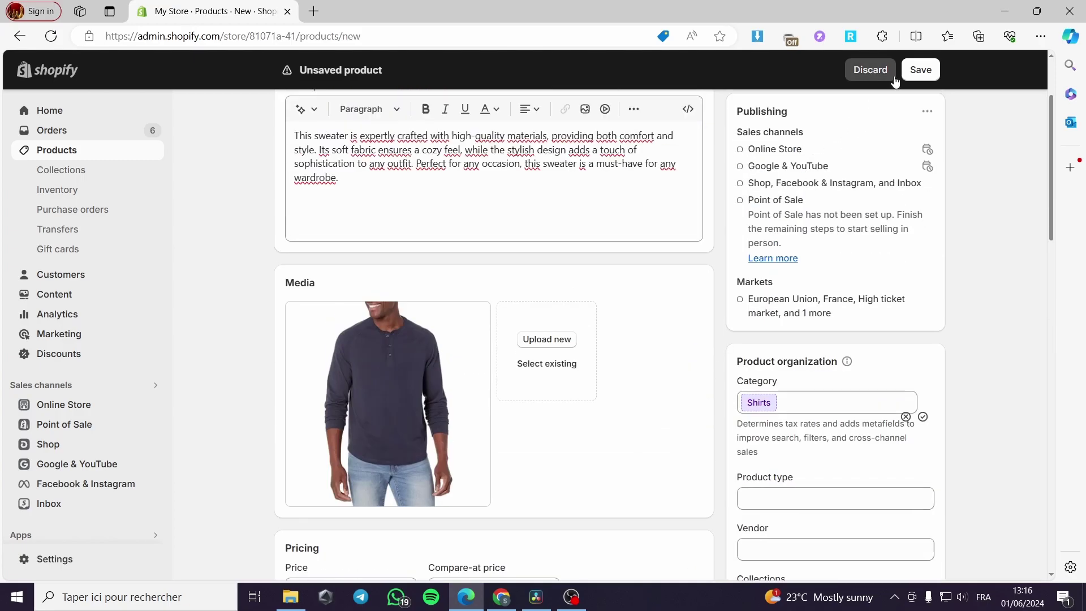
left_click(920, 70)
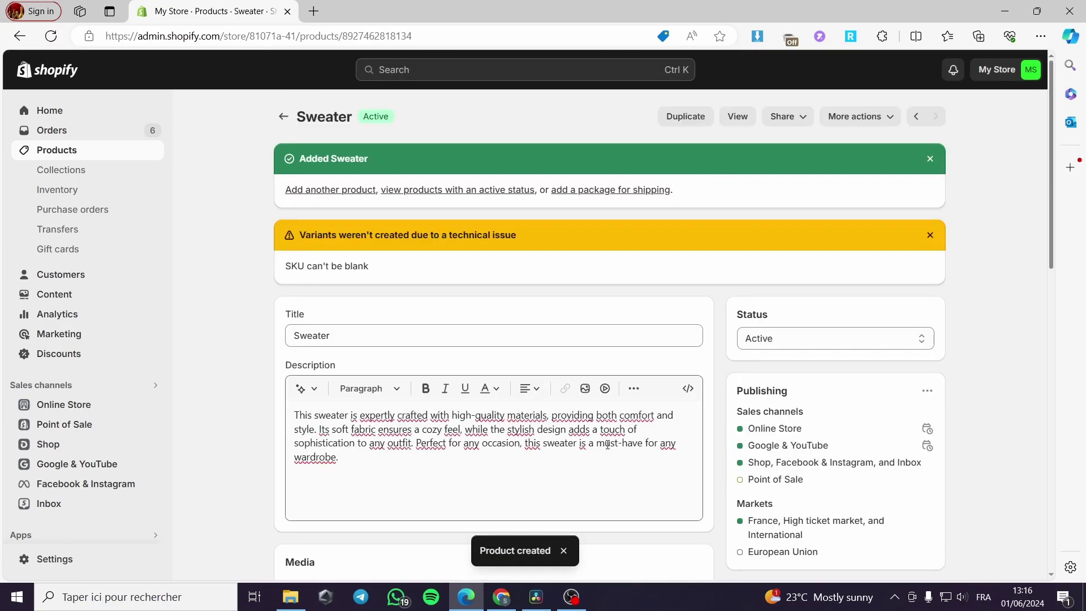
Review the t-shirt product's classic, Casual and Sport variants and their images.
scroll(354, 347, "down", 9)
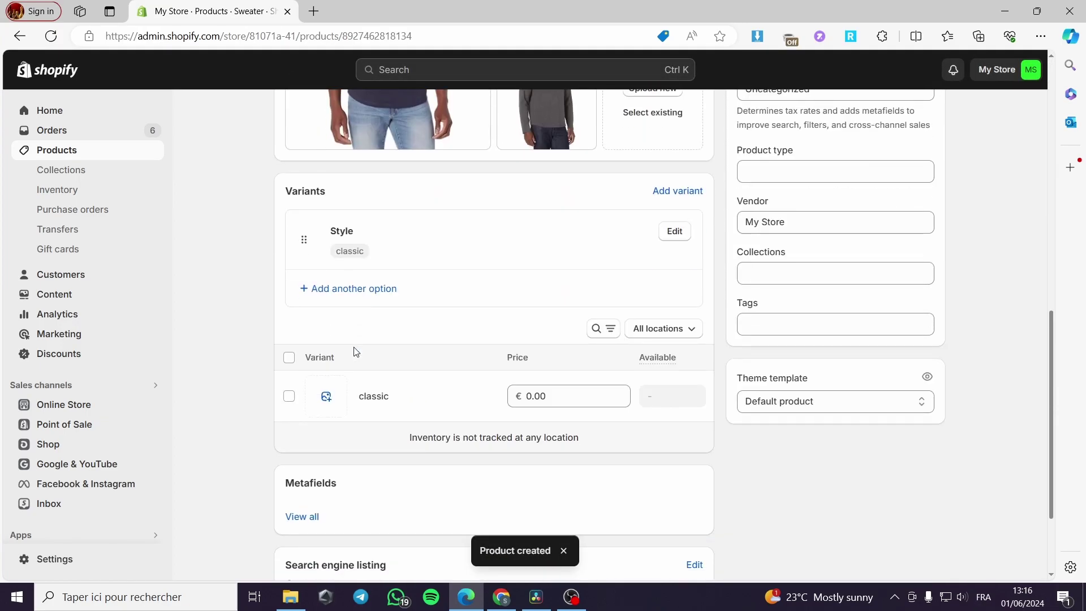
scroll(354, 347, "up", 8)
scroll(354, 347, "up", 1)
scroll(356, 279, "down", 12)
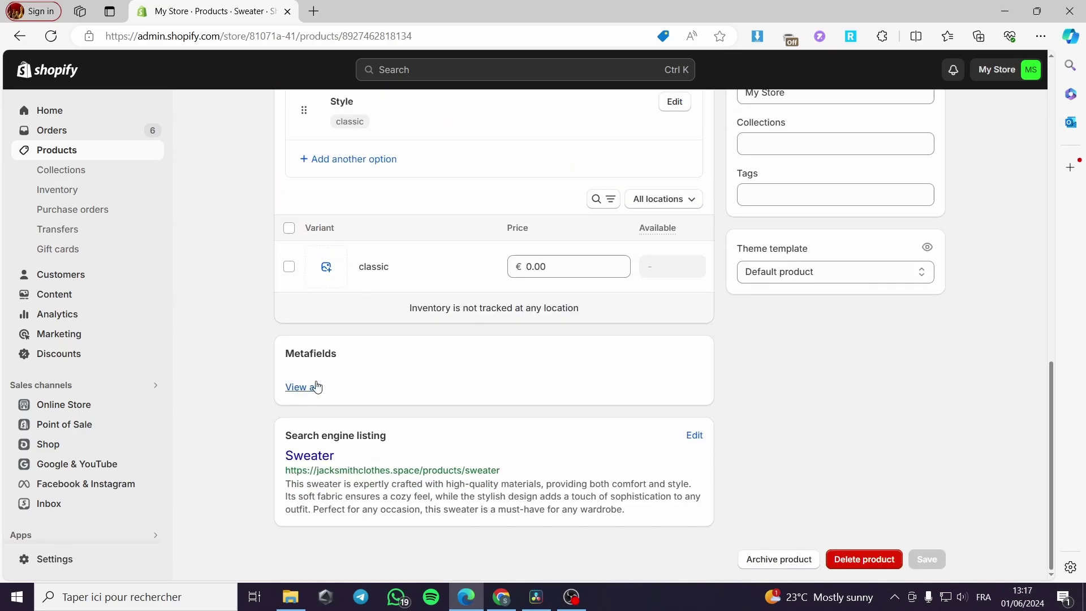
scroll(318, 385, "up", 3)
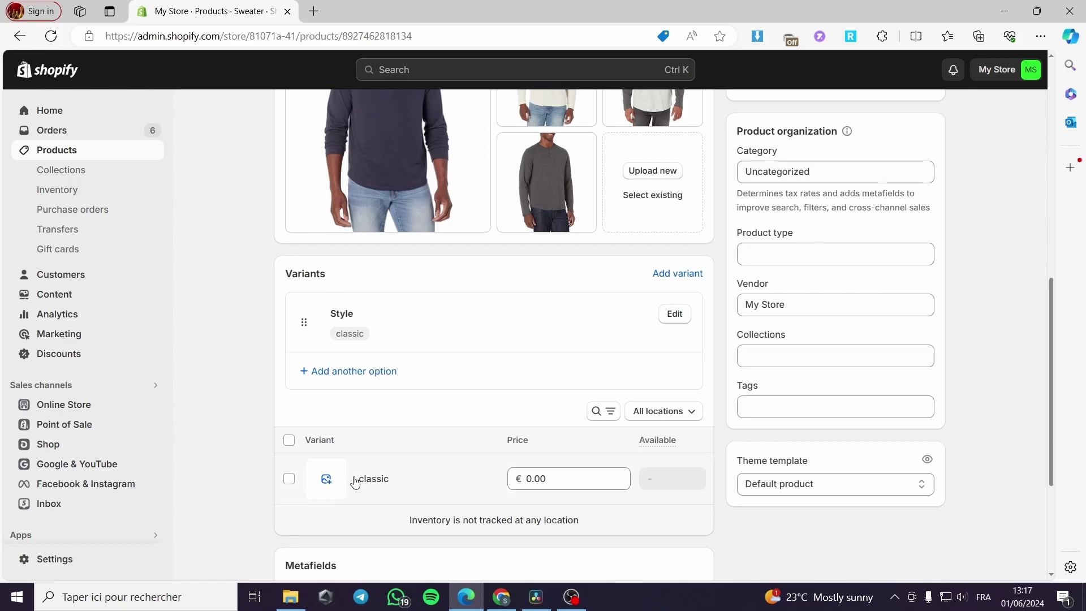
scroll(359, 451, "up", 4)
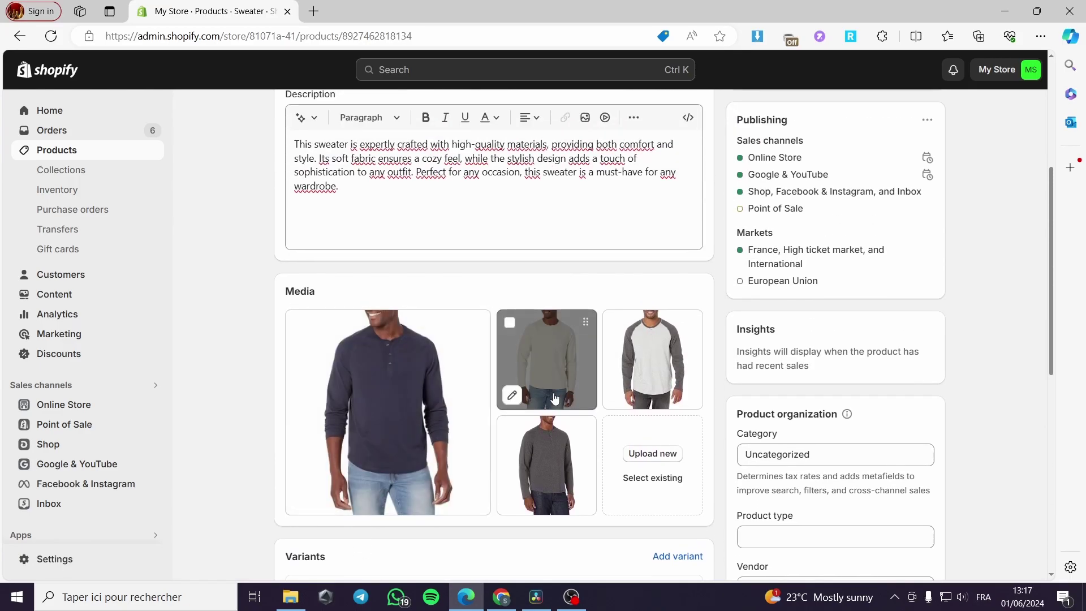
scroll(562, 399, "up", 4)
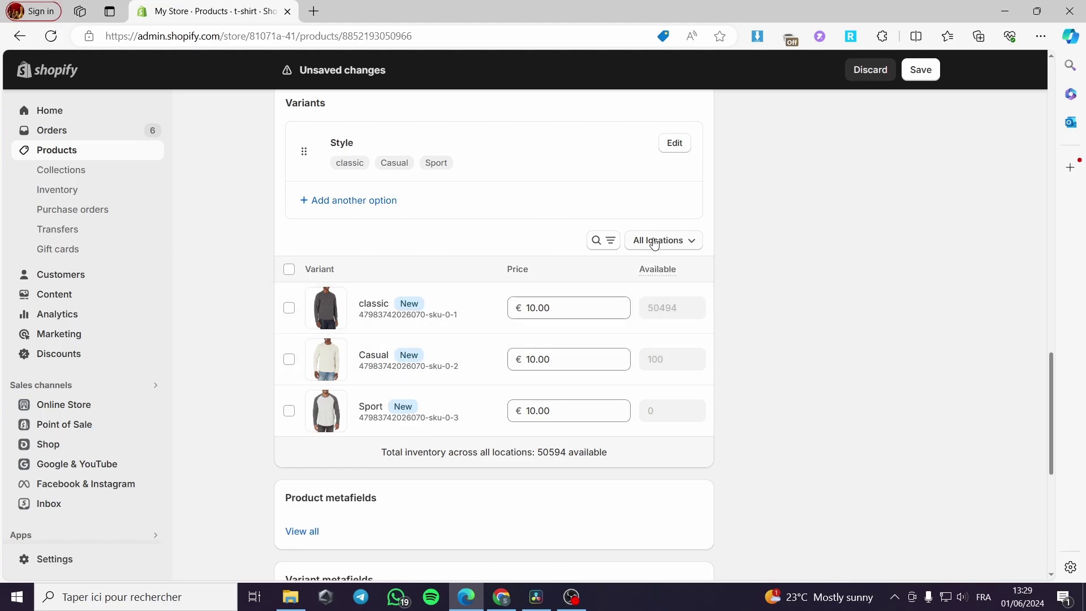
Switch inventory to the cite rym location and set classic's stock to 999.
left_click(692, 243)
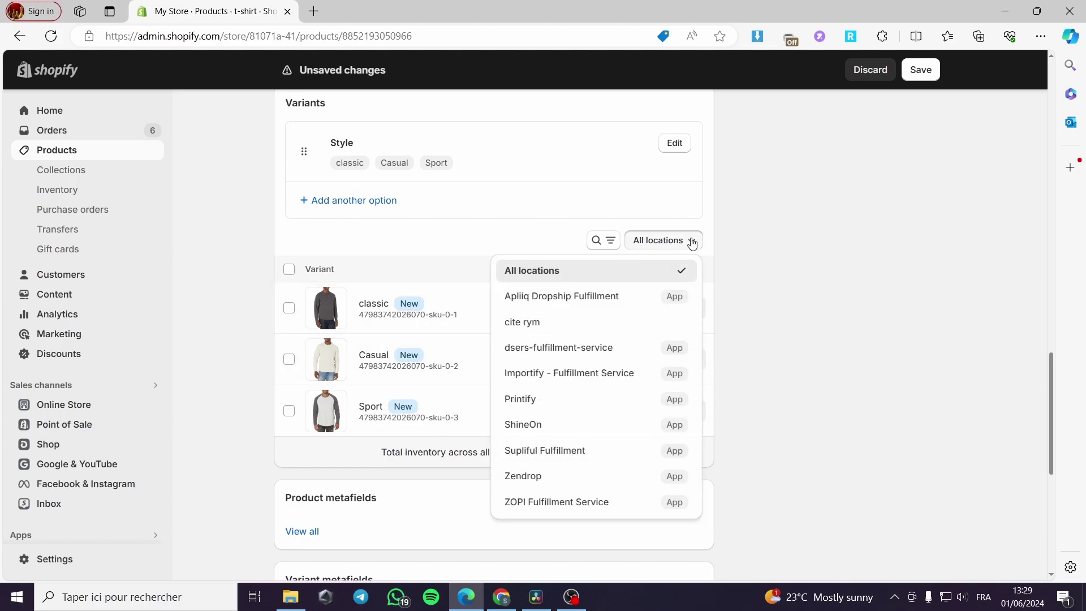
left_click(558, 324)
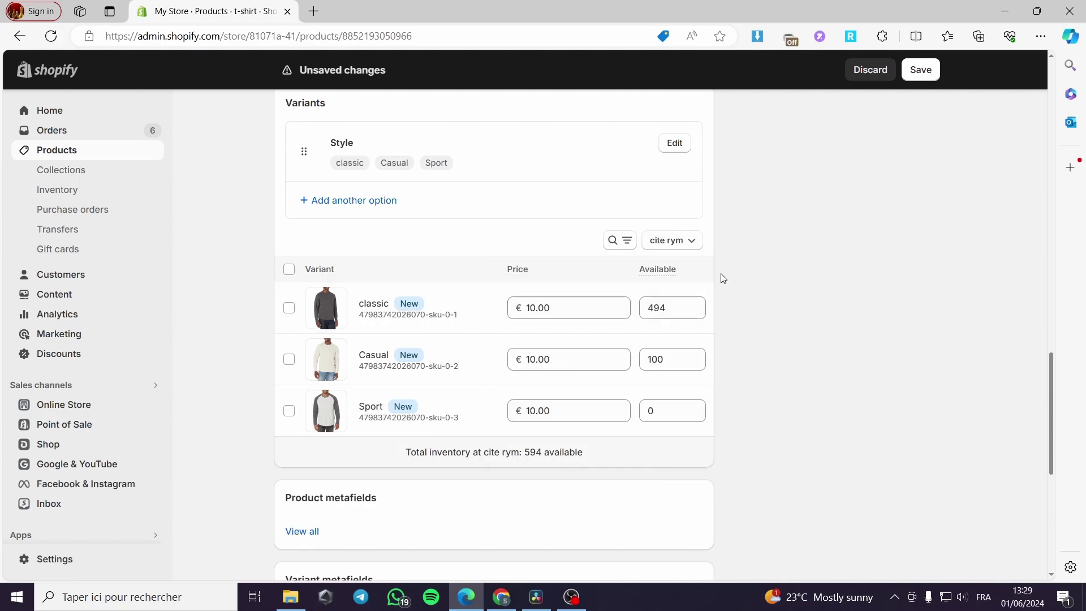
double_click(682, 308)
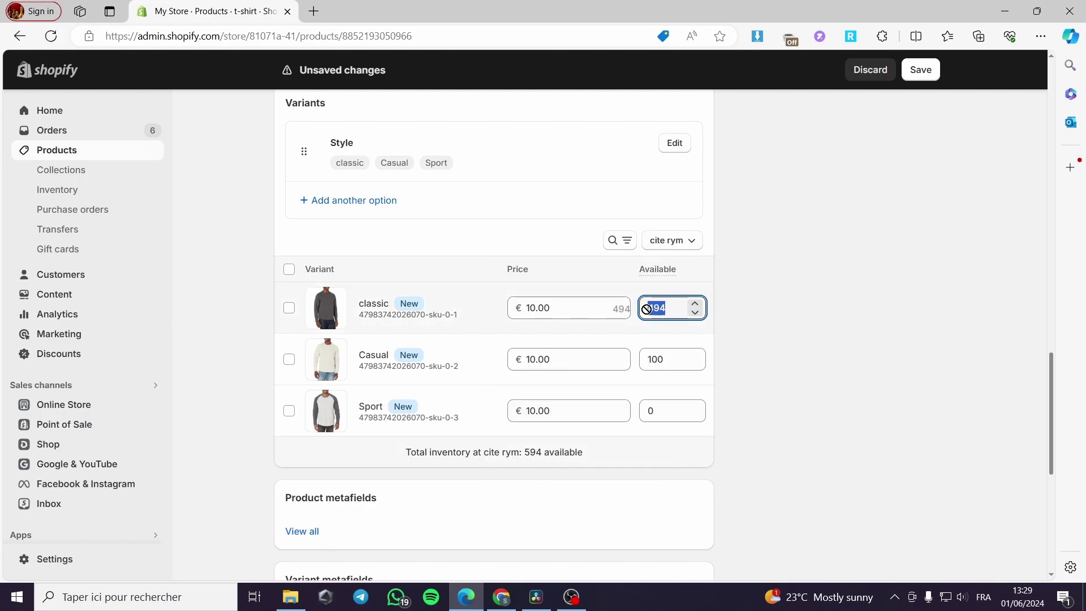
type("900")
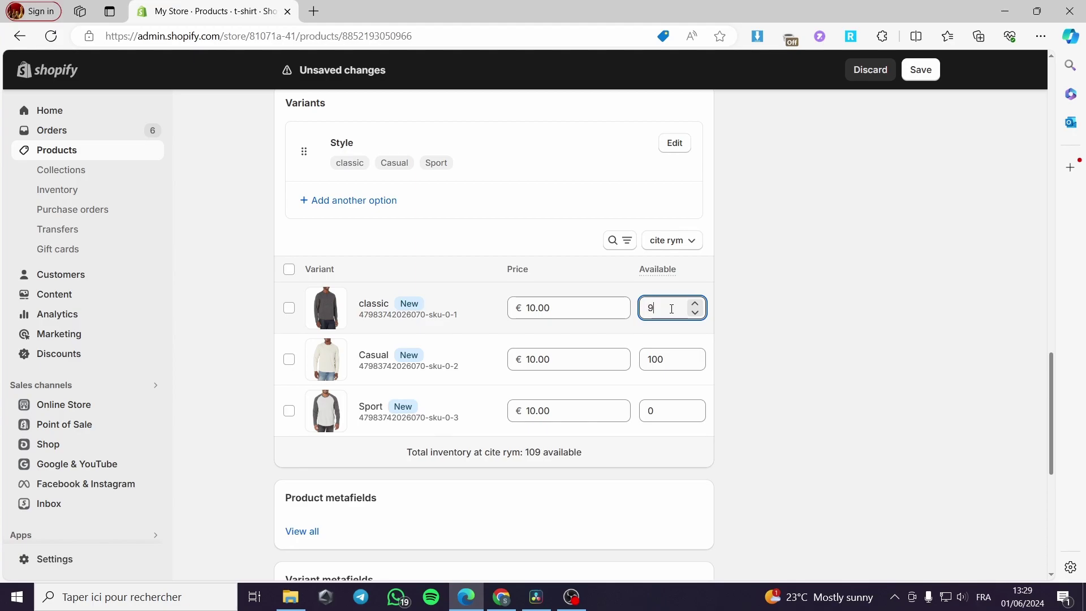
key("BackSpace")
key("BackSpace")
type("99")
Set the Casual and Sport variants' stock to 999 as well.
left_click(671, 359)
key("BackSpace")
left_click(621, 362)
type("99")
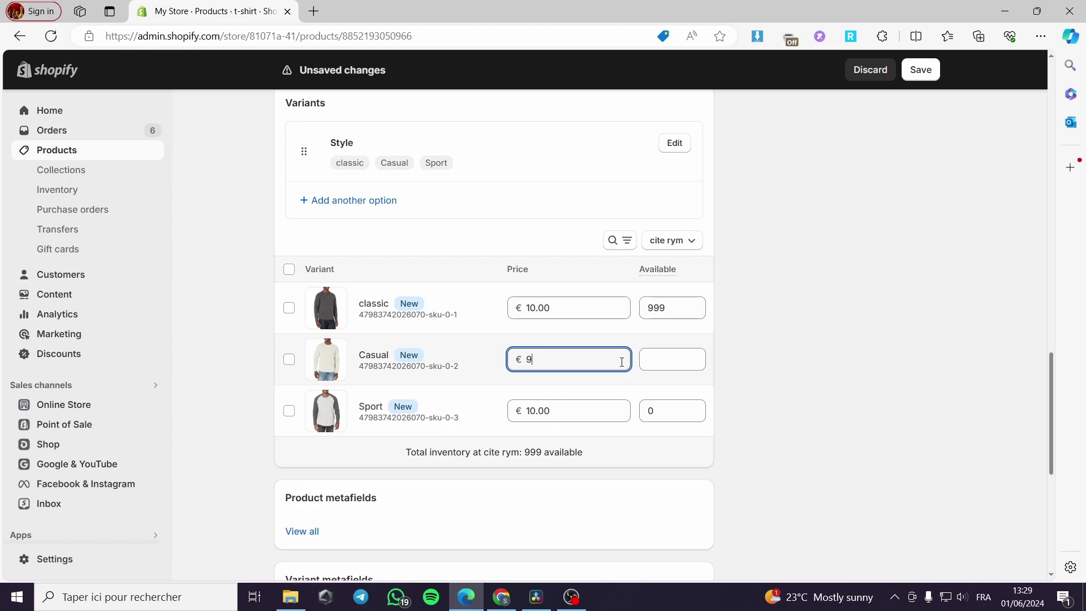
left_click(672, 352)
type("999")
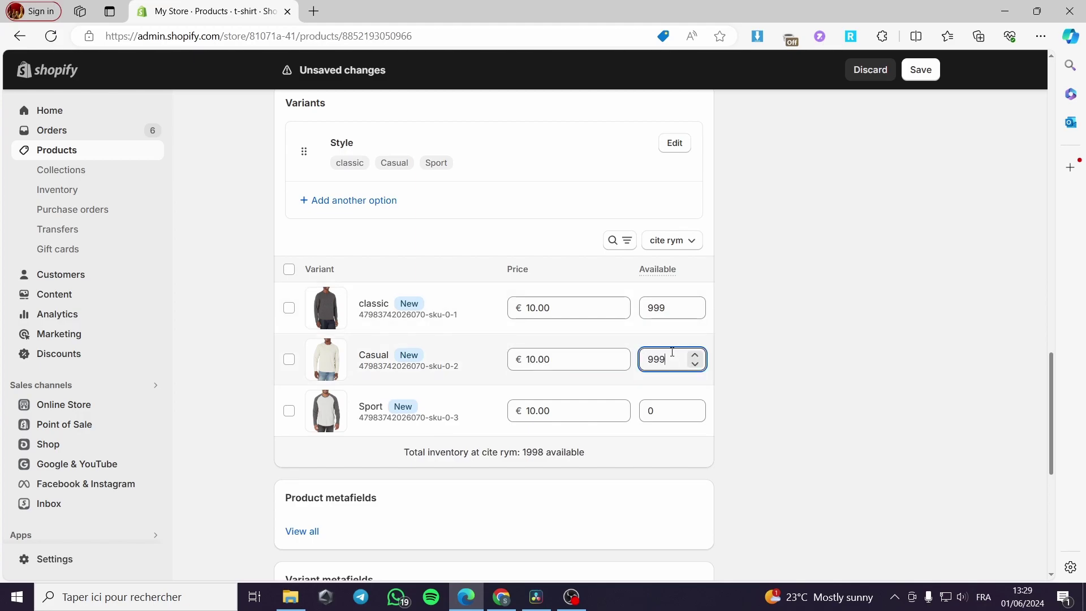
left_click(661, 401)
Finish stock at 999 and price the classic, Casual and Sport variants at €14.99.
type("999")
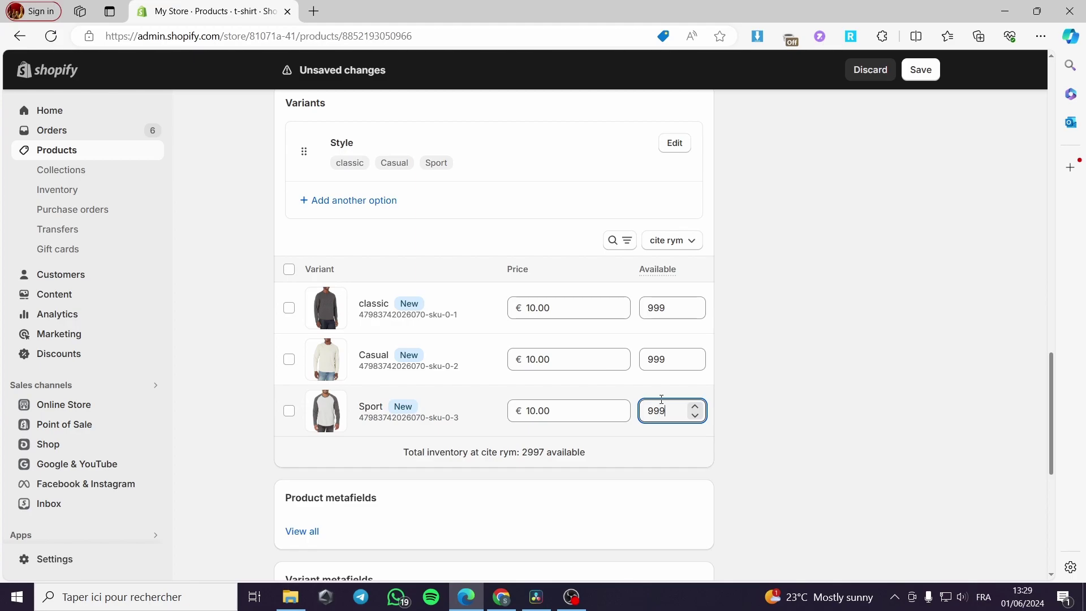
left_click(560, 309)
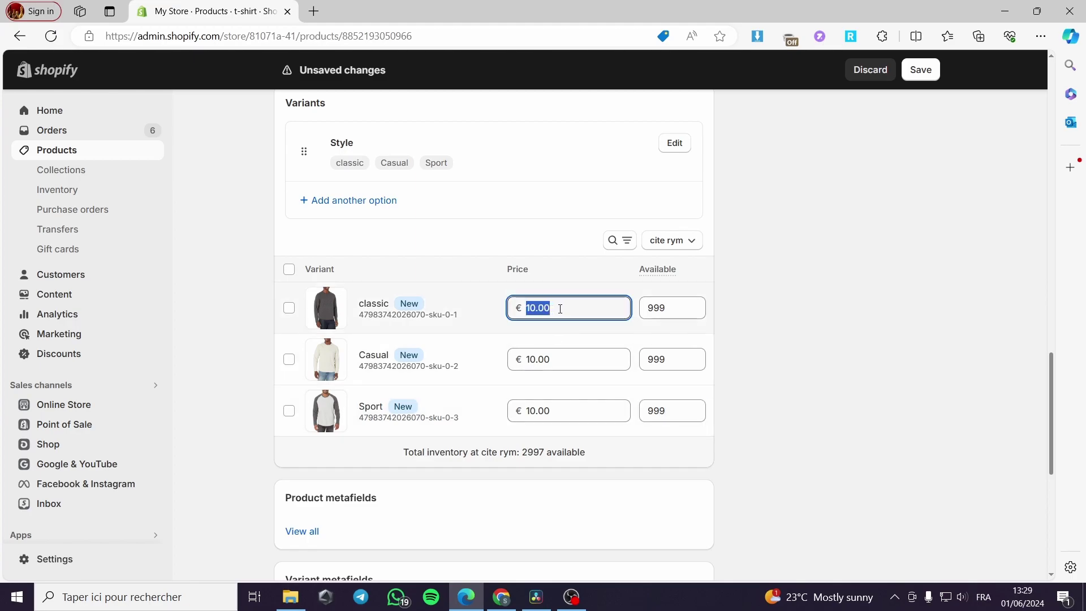
type("14.99")
left_click(557, 360)
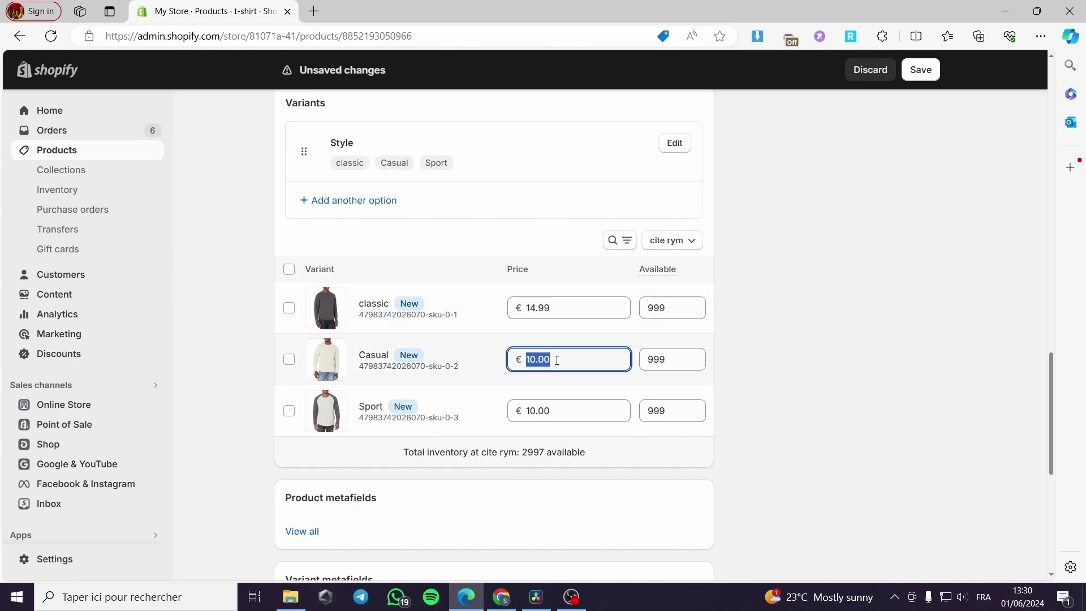
type("14.99")
left_click(552, 412)
type("14")
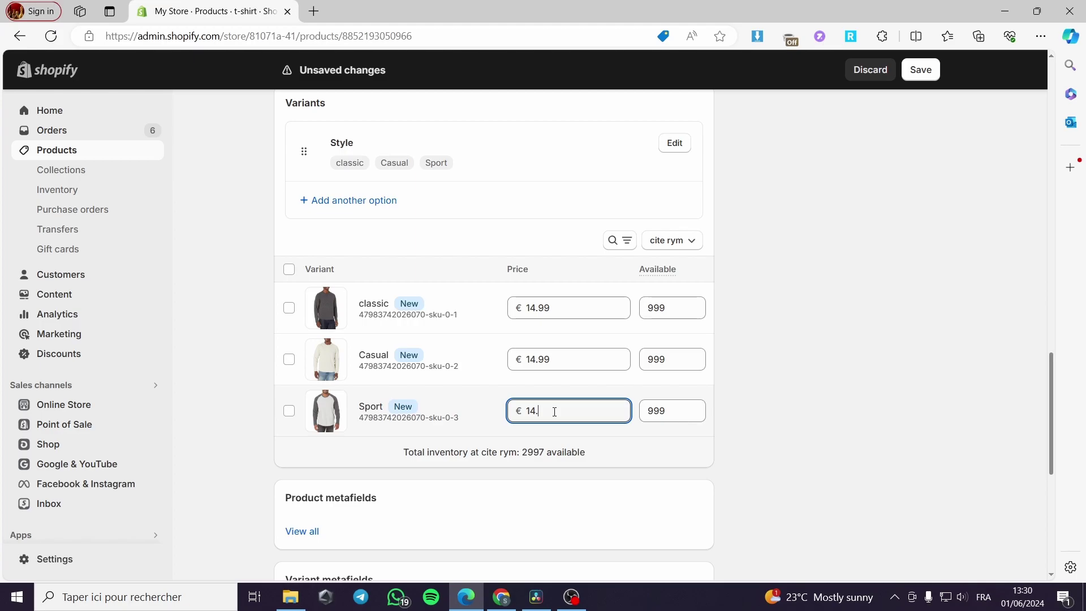
Save the t-shirt product with its new variant prices.
left_click(829, 366)
scroll(815, 381, "down", 6)
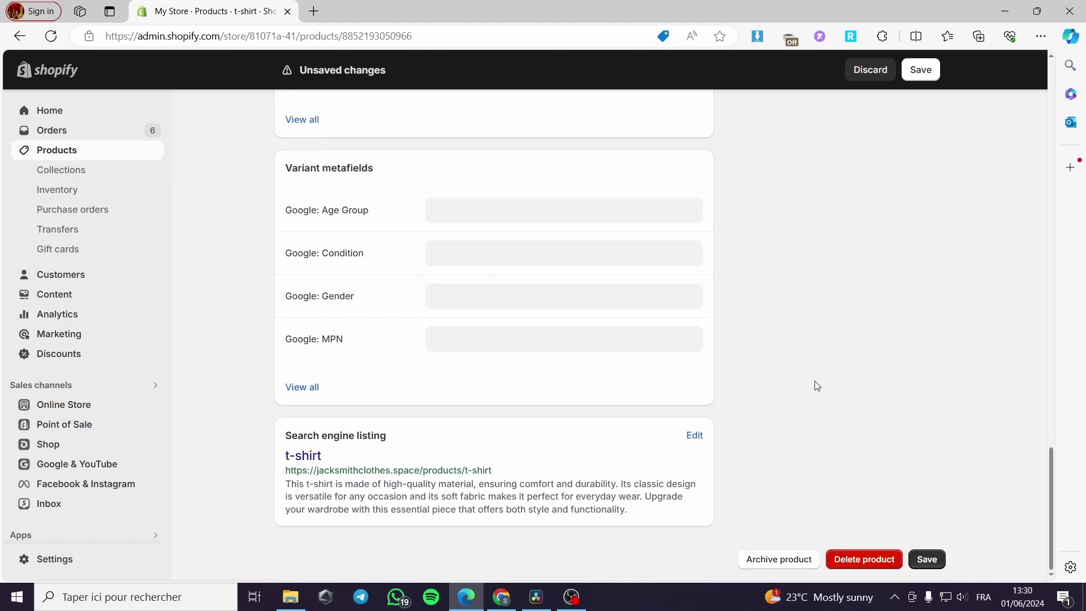
scroll(718, 404, "up", 6)
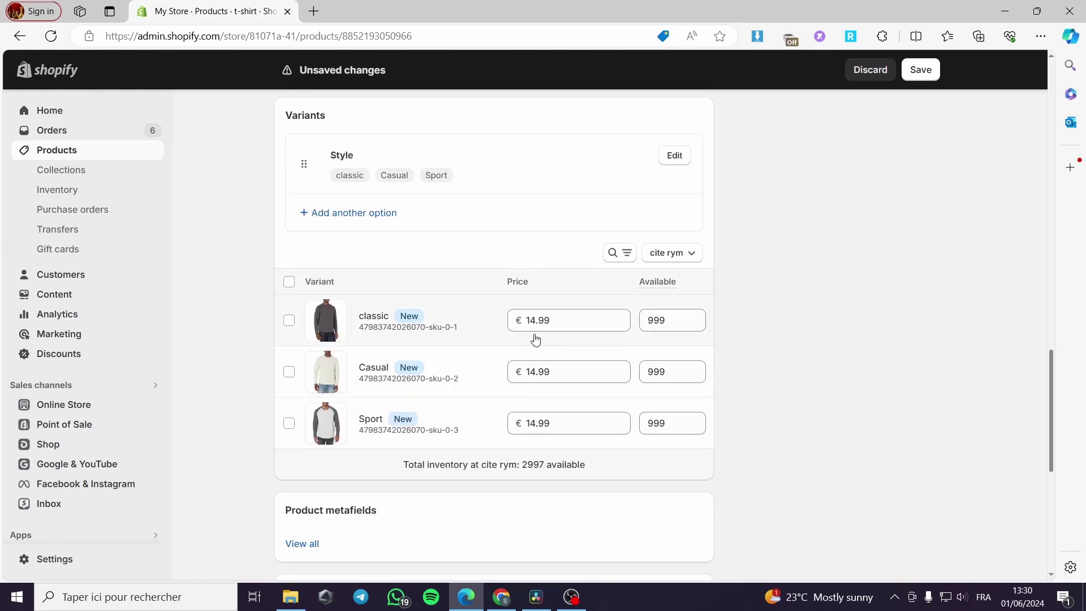
mouse_move(665, 289)
left_click(927, 78)
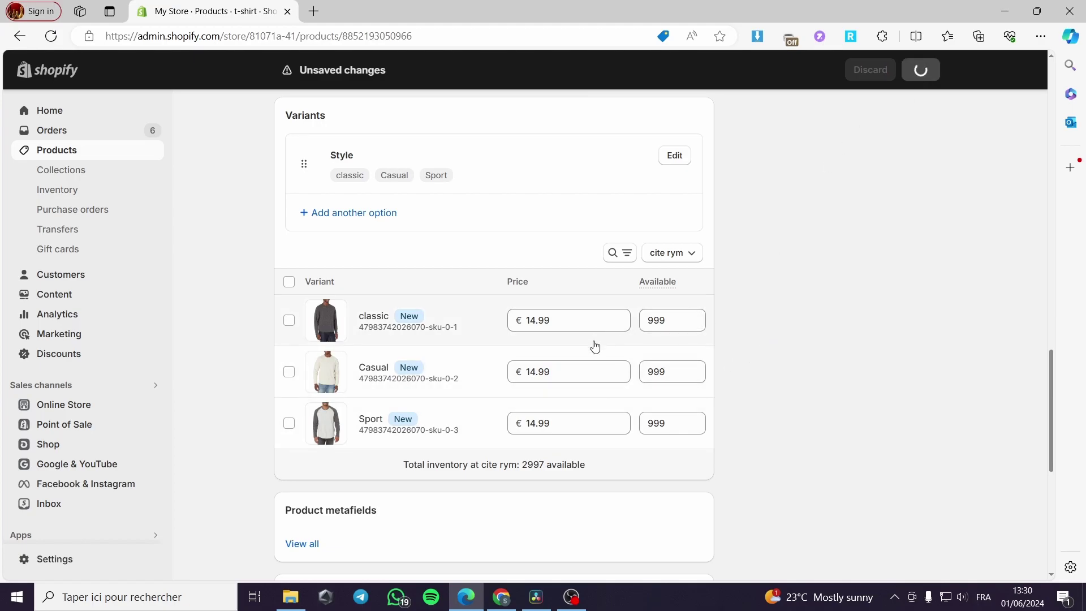
scroll(368, 421, "up", 8)
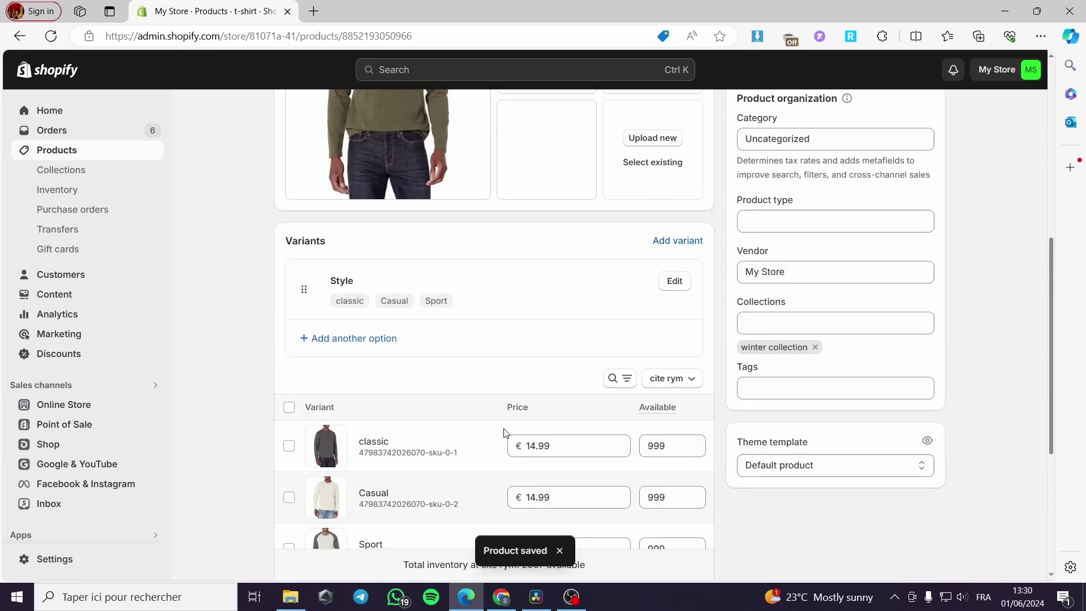
scroll(653, 369, "down", 1)
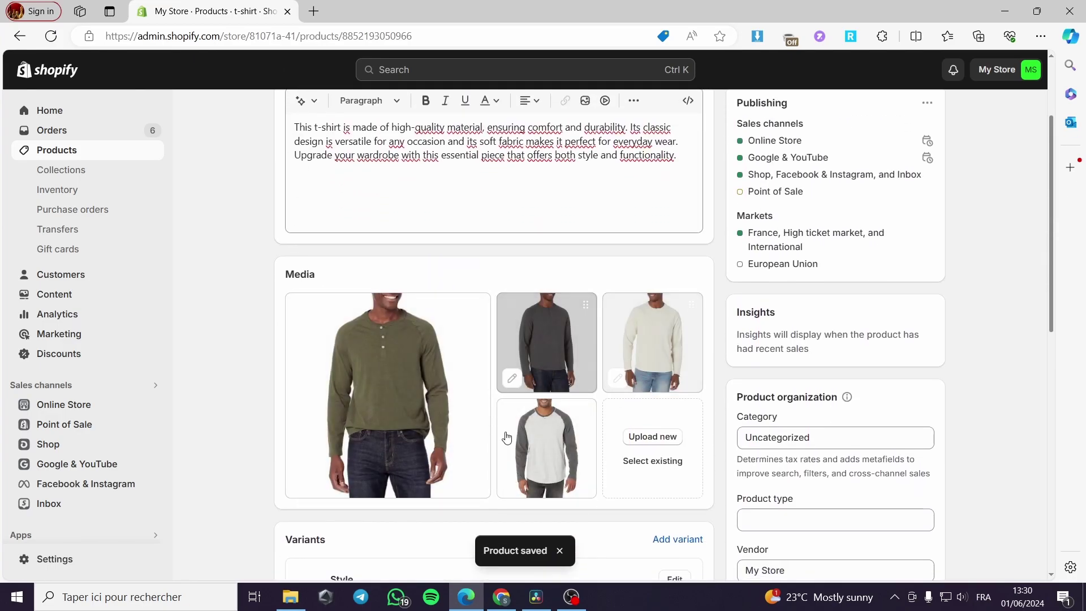
scroll(608, 401, "down", 2)
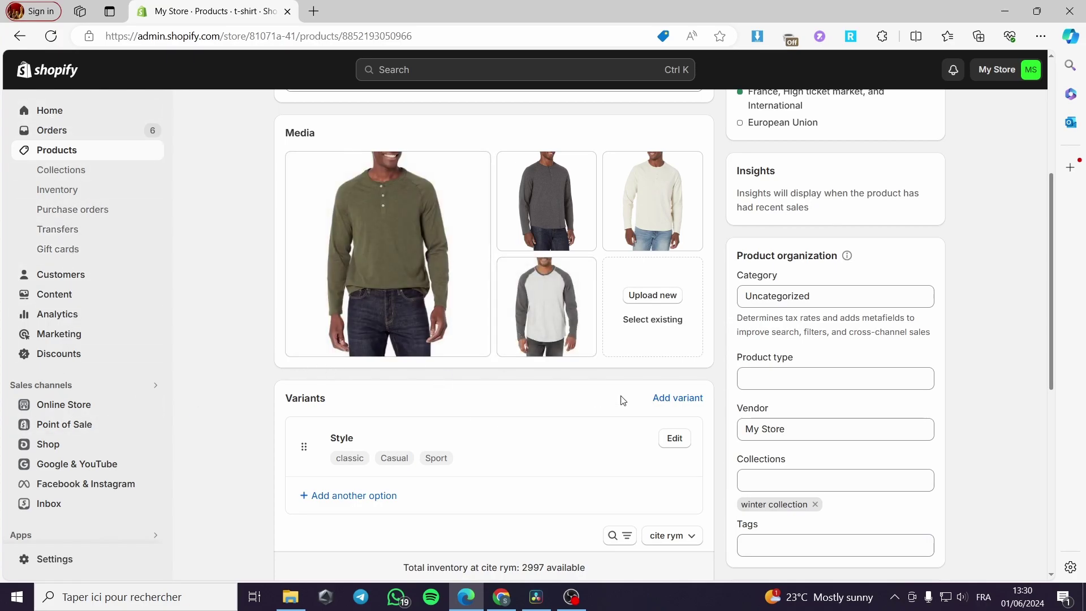
Preview the live storefront from Online Store, then return to the admin.
left_click(113, 412)
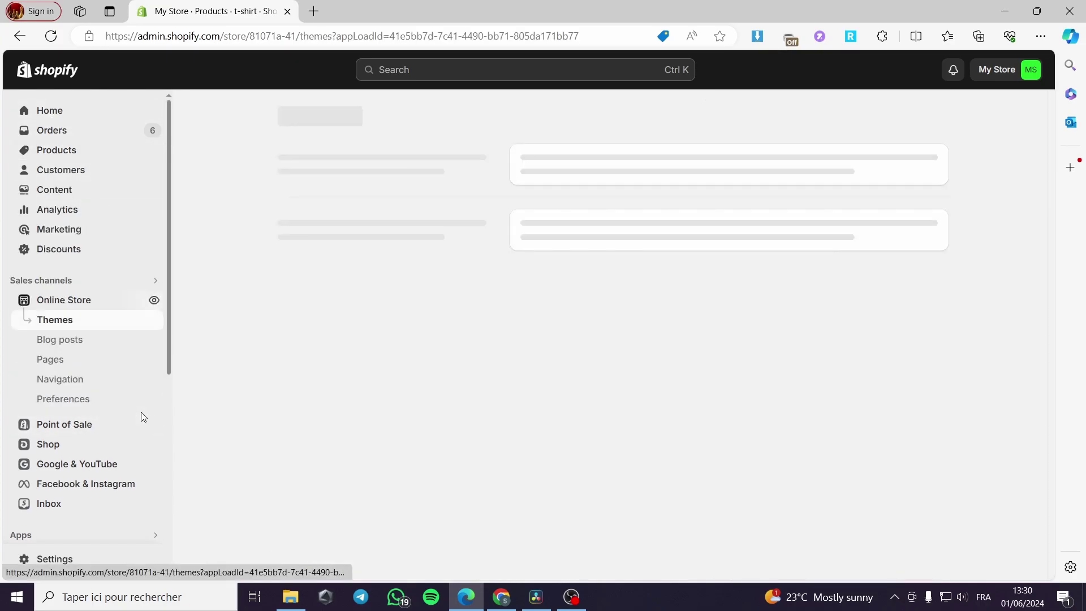
left_click(153, 301)
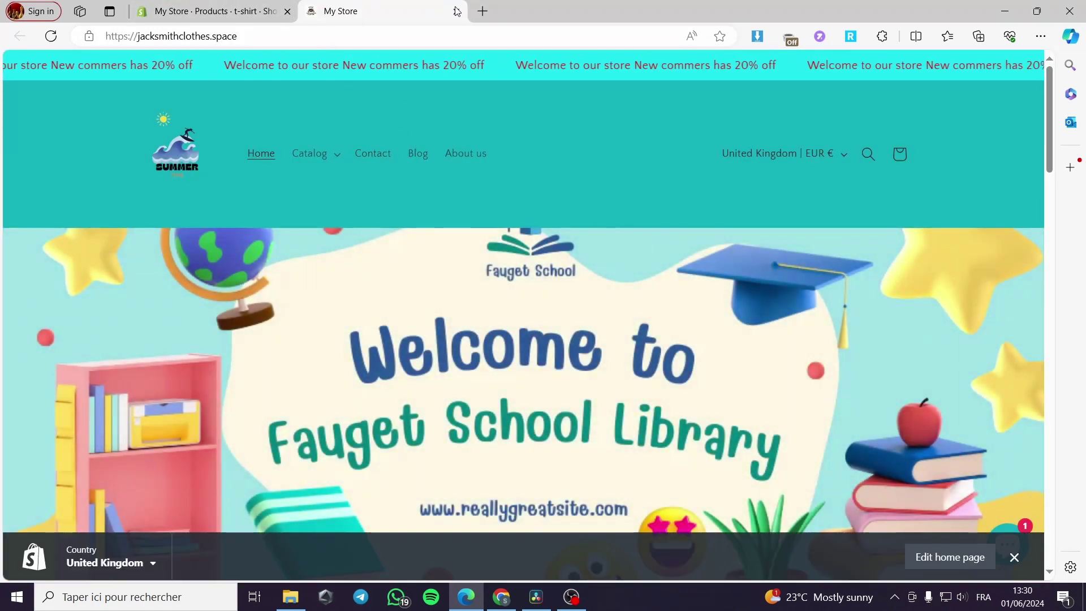
left_click(457, 12)
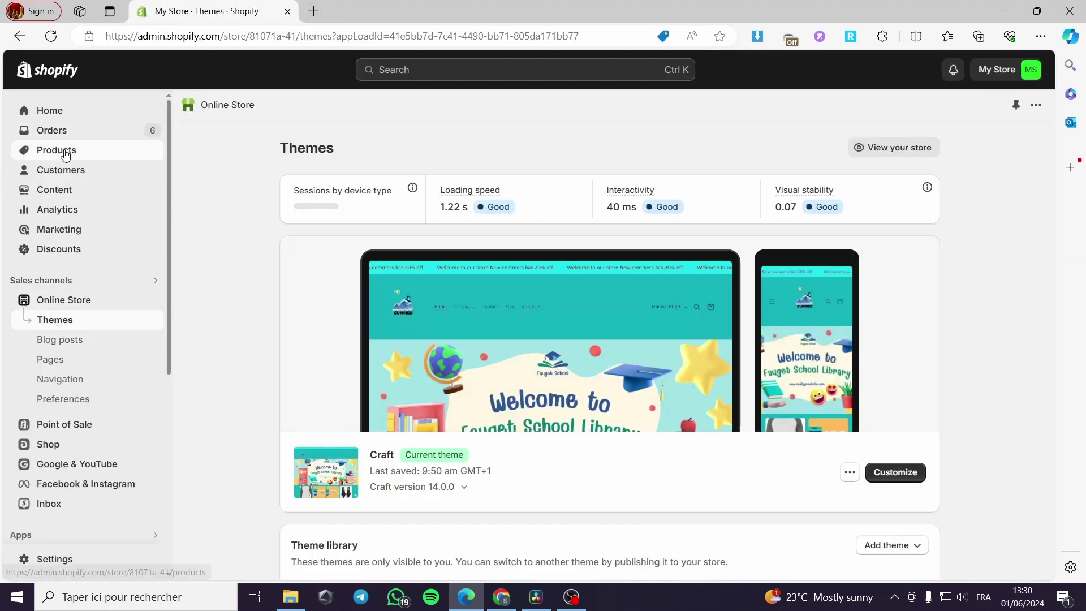
Go to Products and scroll down to the t-shirt row.
left_click(73, 151)
scroll(341, 270, "down", 3)
scroll(341, 270, "down", 3)
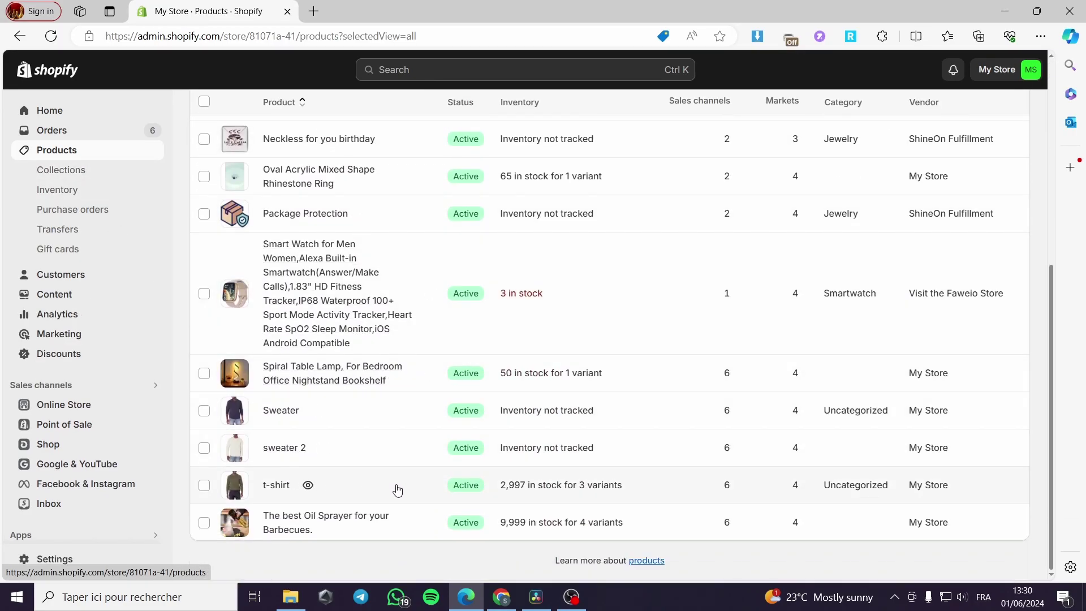
Open the t-shirt storefront page and check the Casual, Sport and classic Style images.
left_click(309, 485)
key("ctrl+shift+Tab")
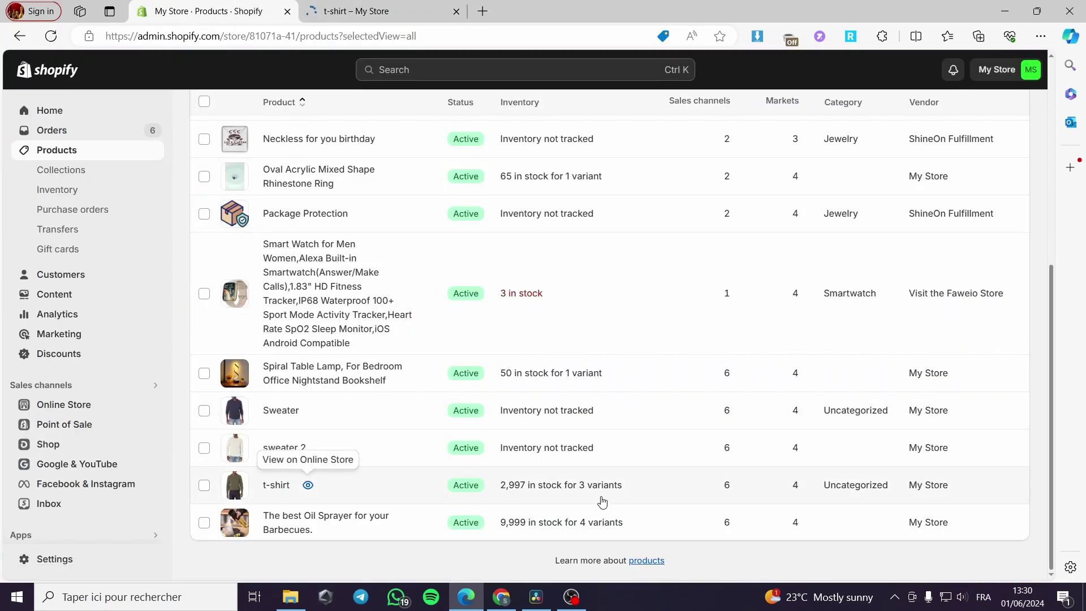
key("ctrl+Tab")
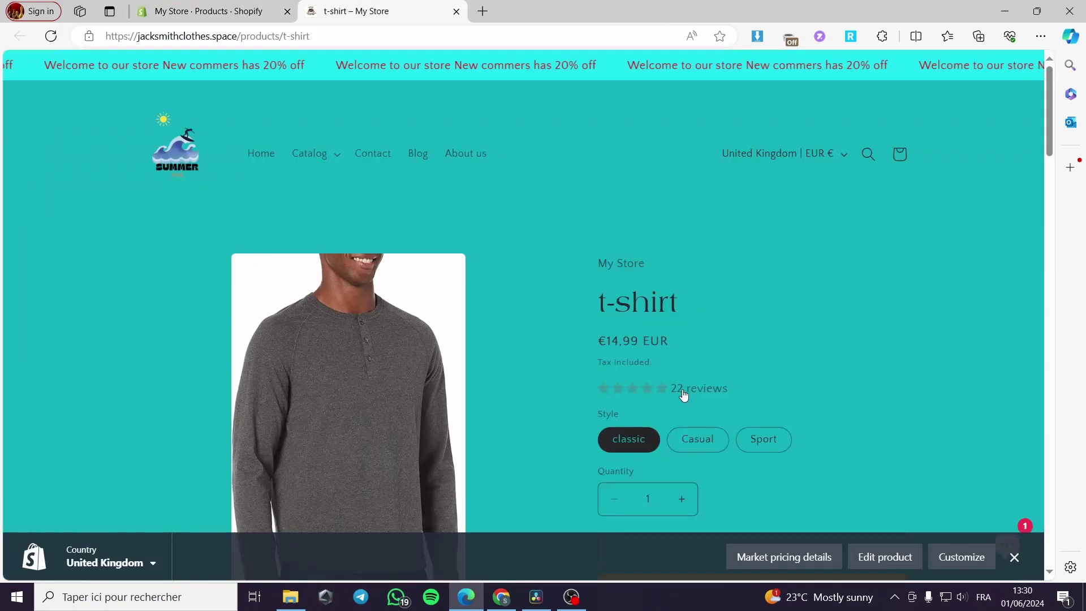
scroll(585, 365, "down", 1)
left_click(698, 368)
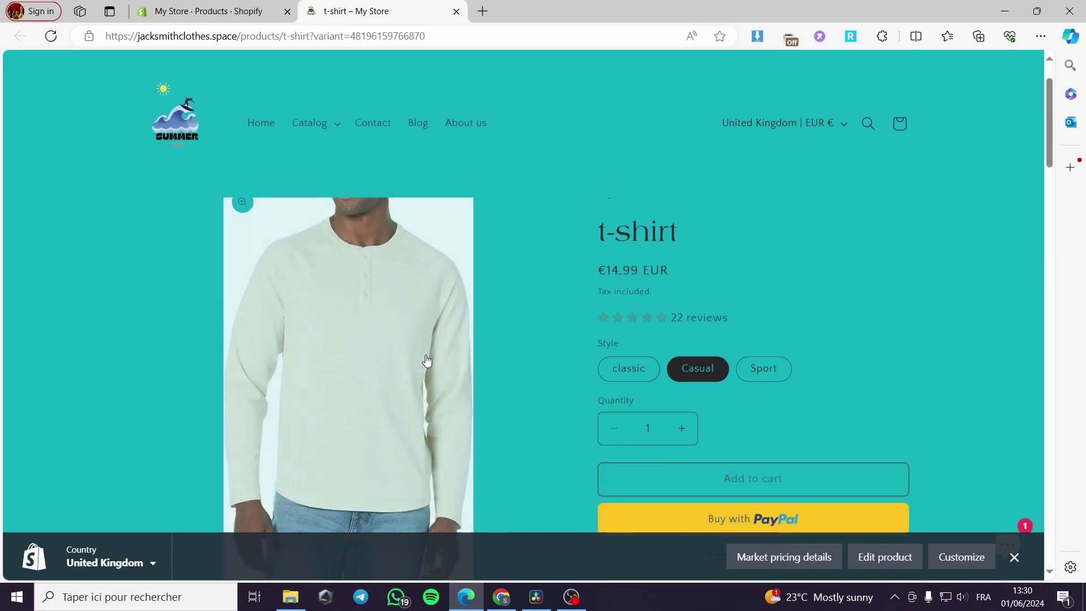
left_click(772, 380)
scroll(900, 369, "down", 2)
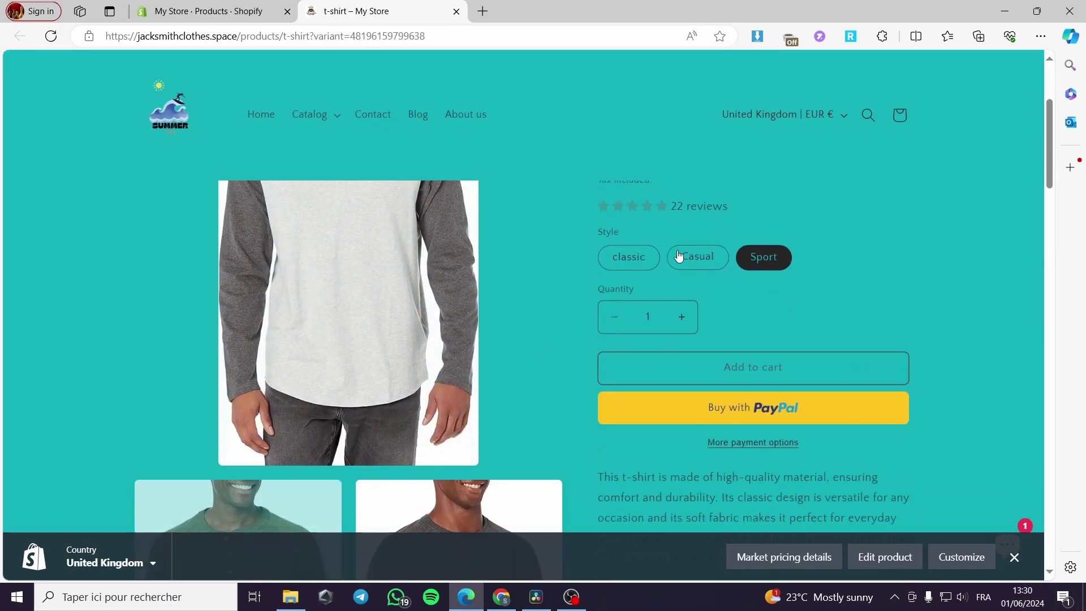
left_click(635, 256)
Recheck the Casual, Sport and classic images, then close the t-shirt store tab.
scroll(568, 305, "down", 5)
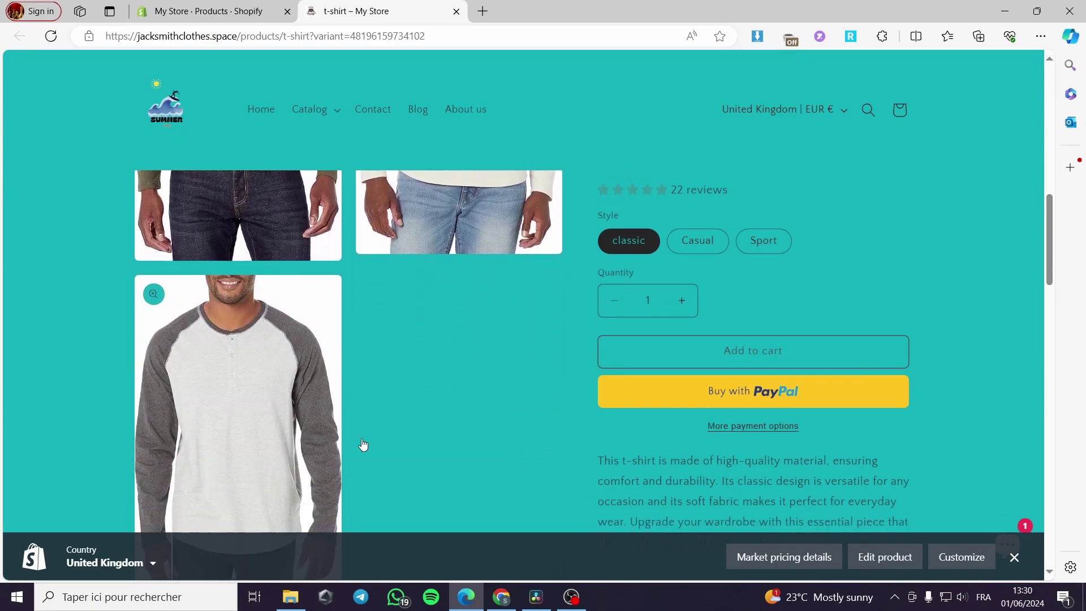
scroll(336, 345, "up", 5)
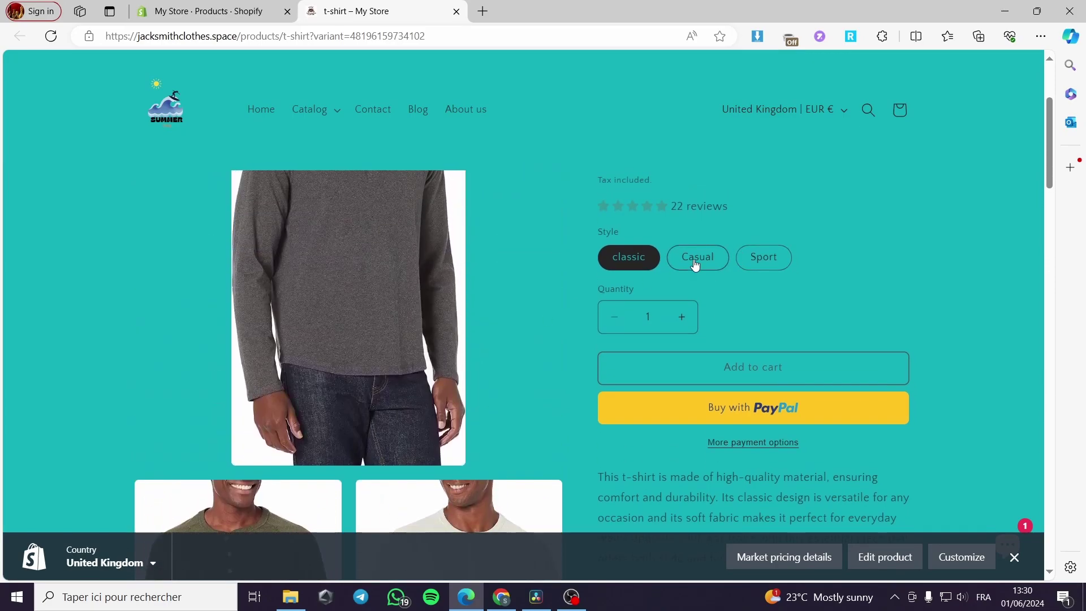
left_click(695, 264)
left_click(764, 263)
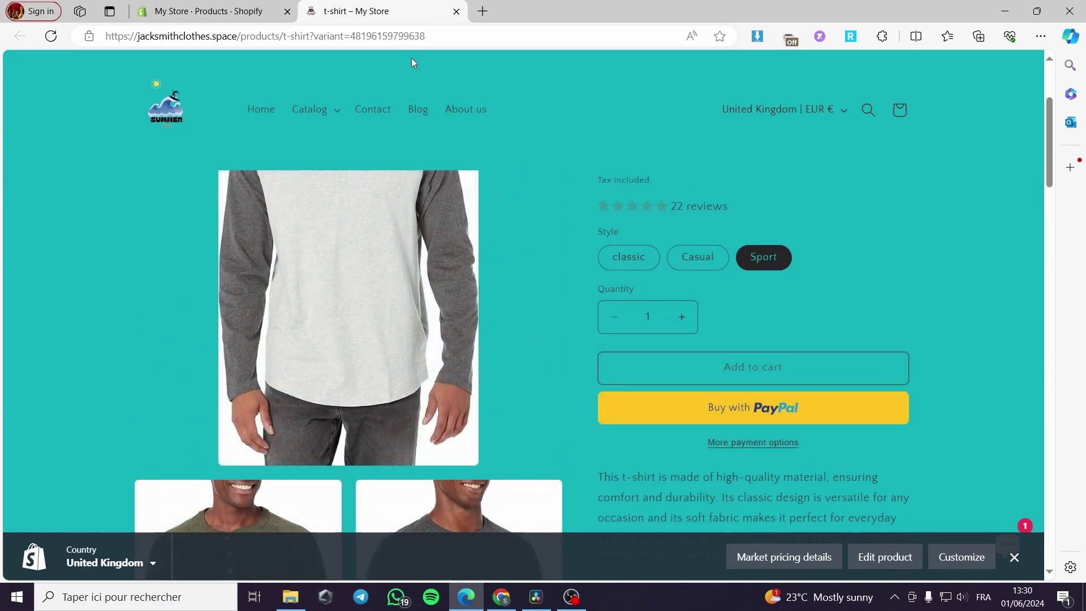
left_click(636, 265)
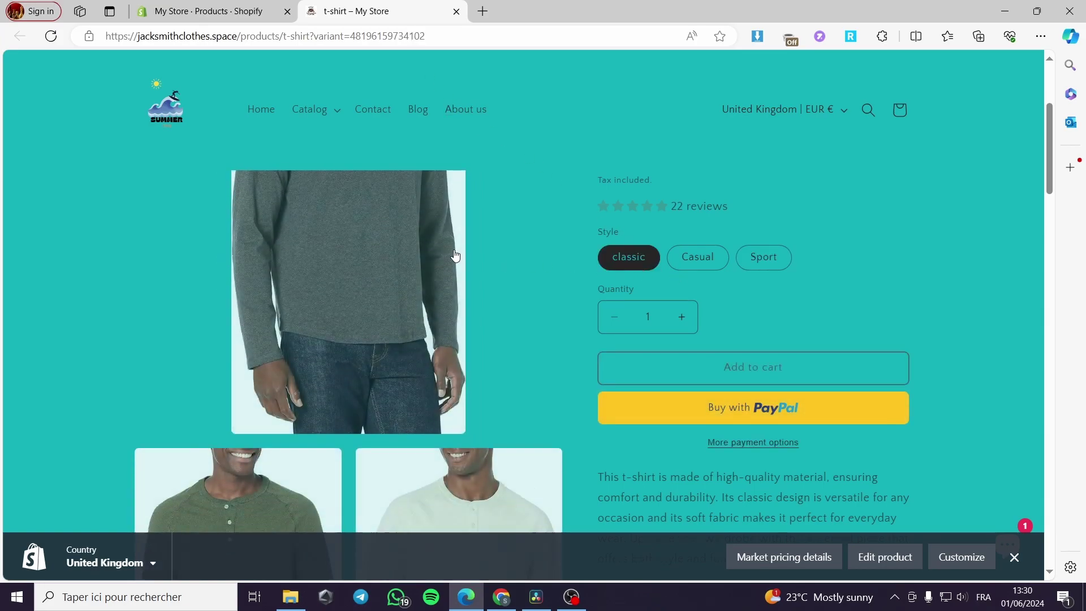
scroll(456, 260, "down", 5)
scroll(444, 308, "down", 4)
scroll(442, 314, "up", 8)
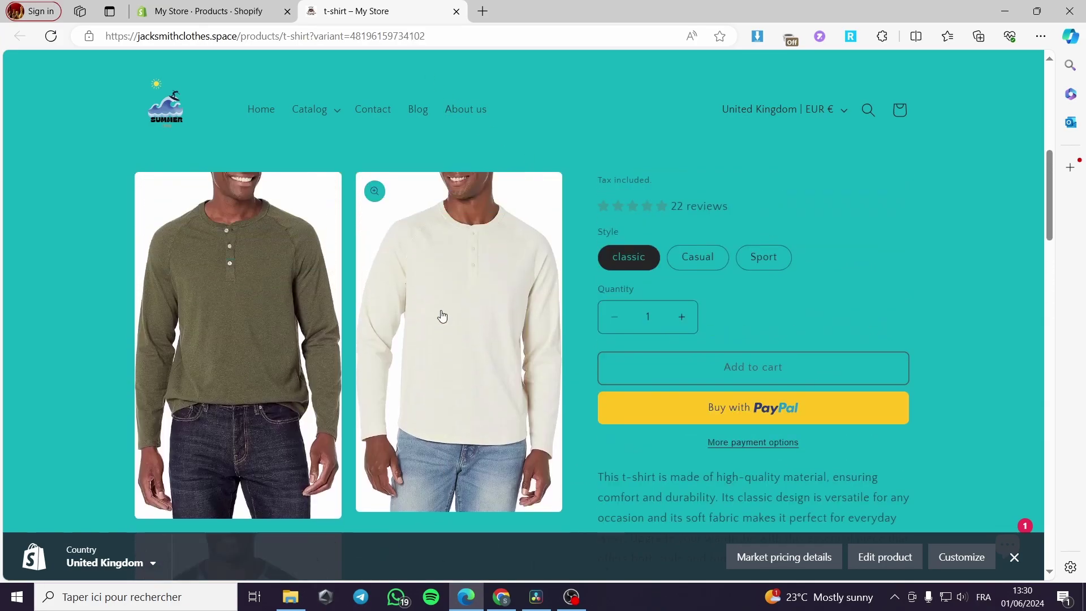
left_click(456, 11)
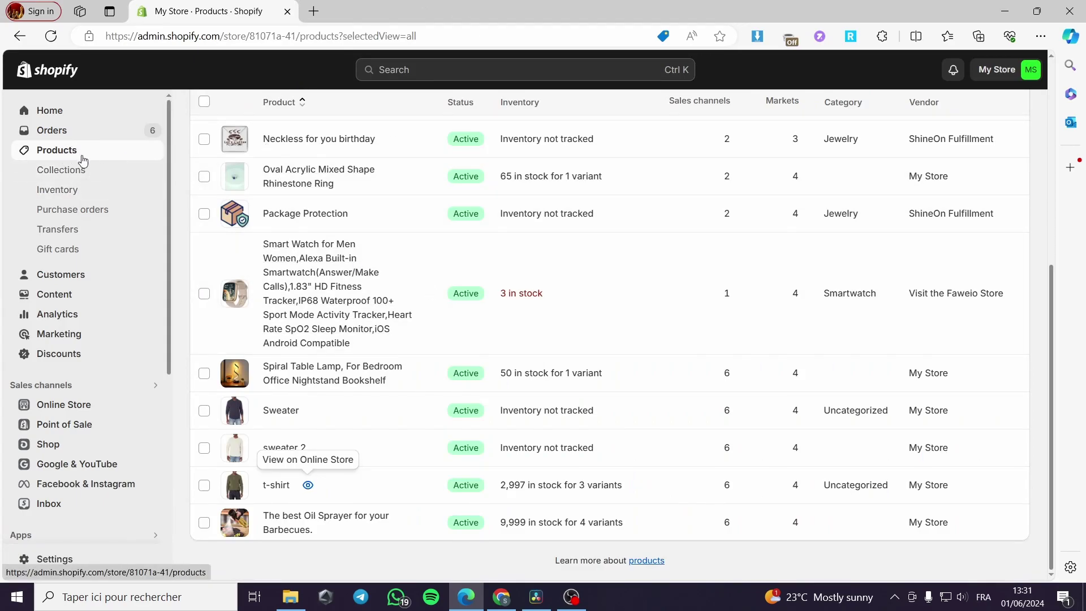
Scroll the Products list and open sweater 2 for editing.
scroll(622, 306, "up", 6)
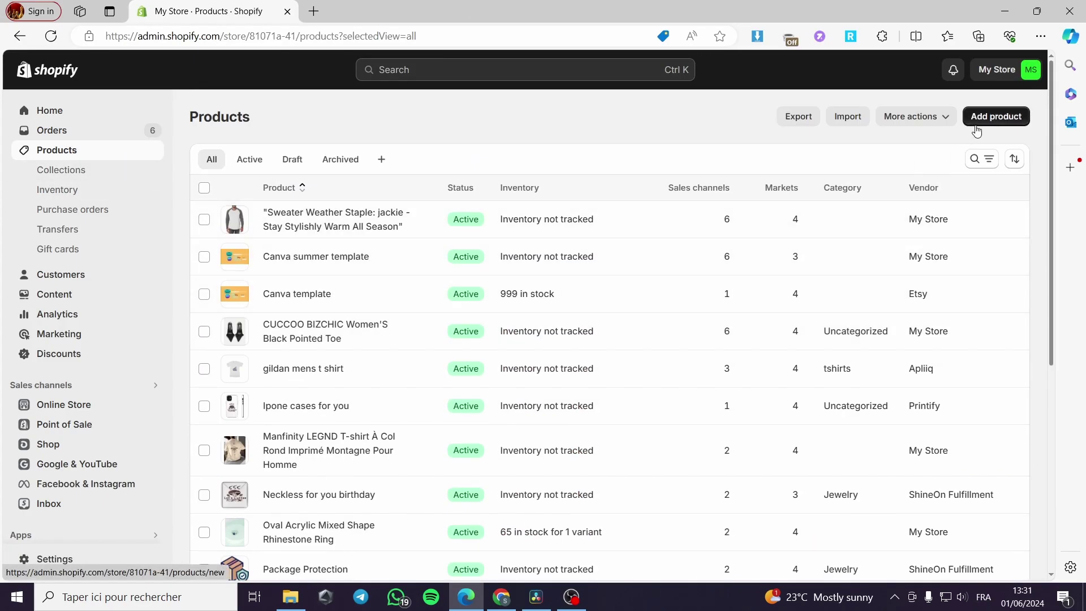
scroll(435, 325, "down", 4)
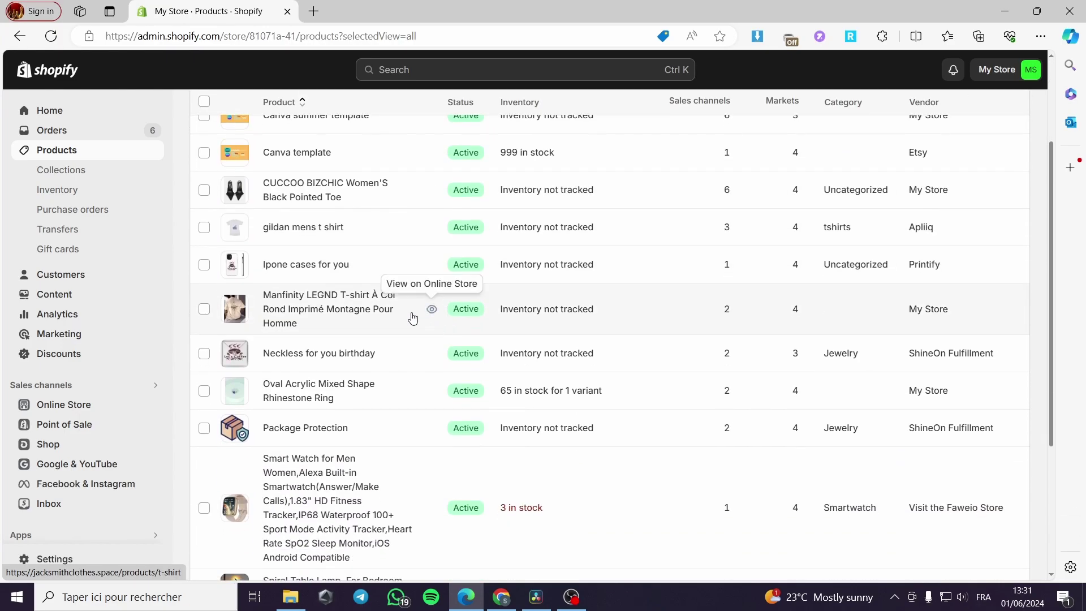
scroll(461, 308, "up", 1)
scroll(396, 368, "down", 3)
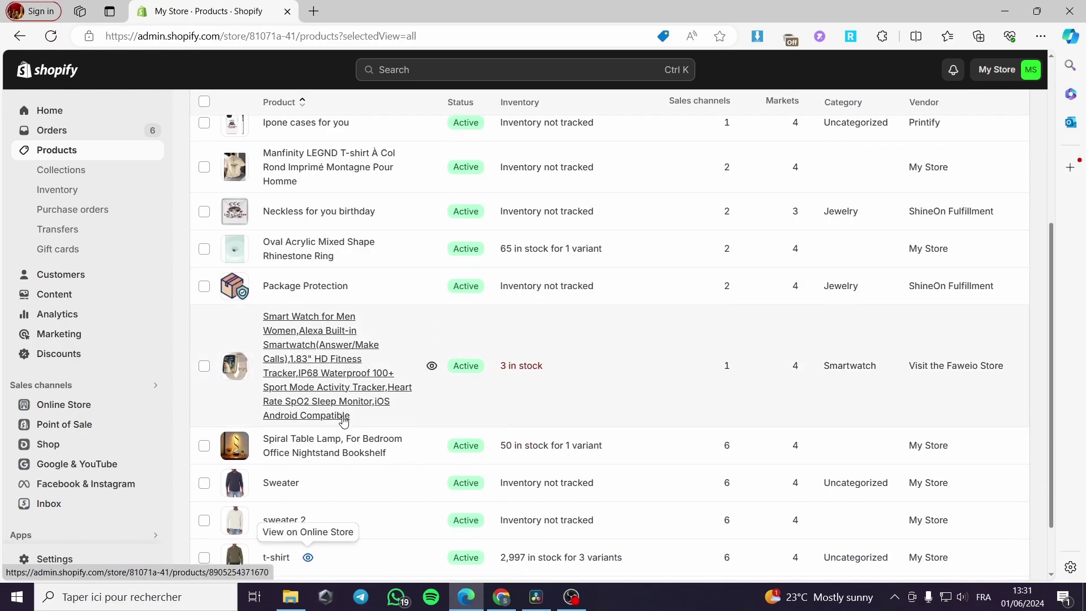
scroll(316, 425, "down", 1)
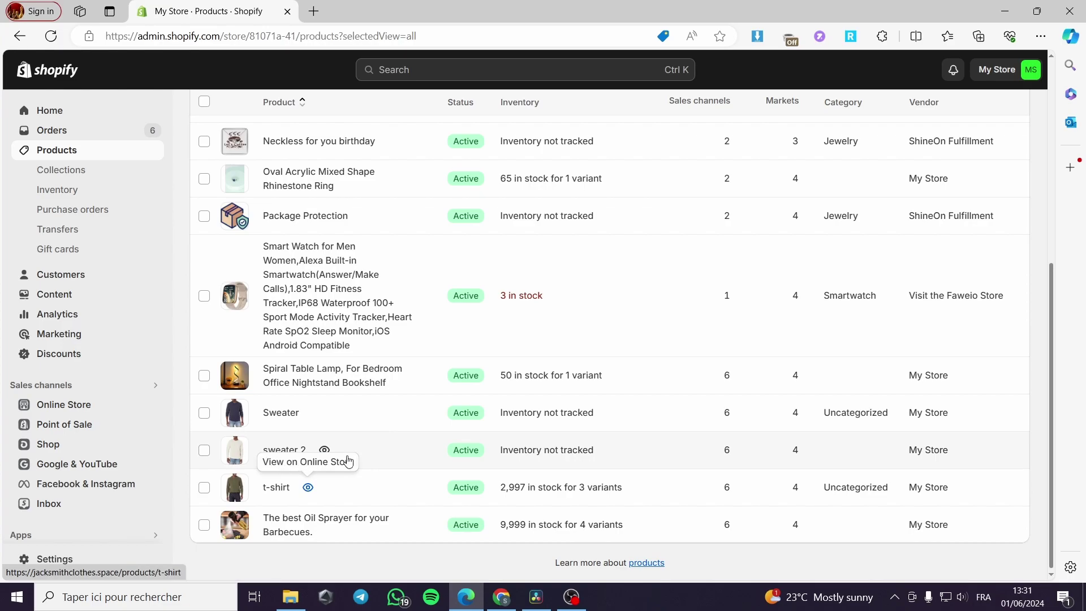
left_click(284, 450)
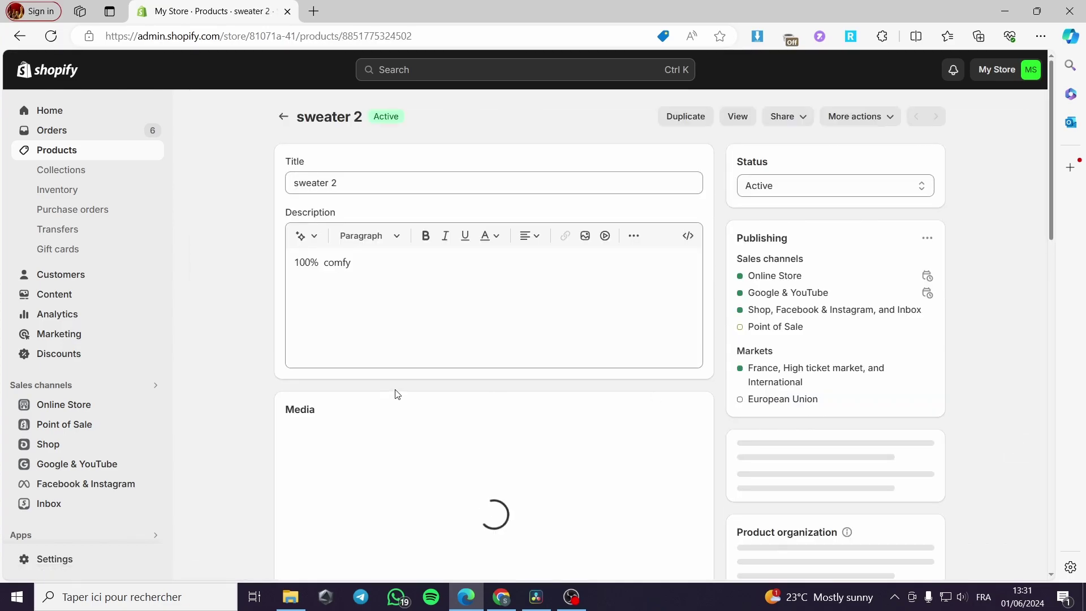
Add a variant option to sweater 2 and name it Color instead of Size.
scroll(453, 311, "down", 2)
scroll(396, 283, "down", 2)
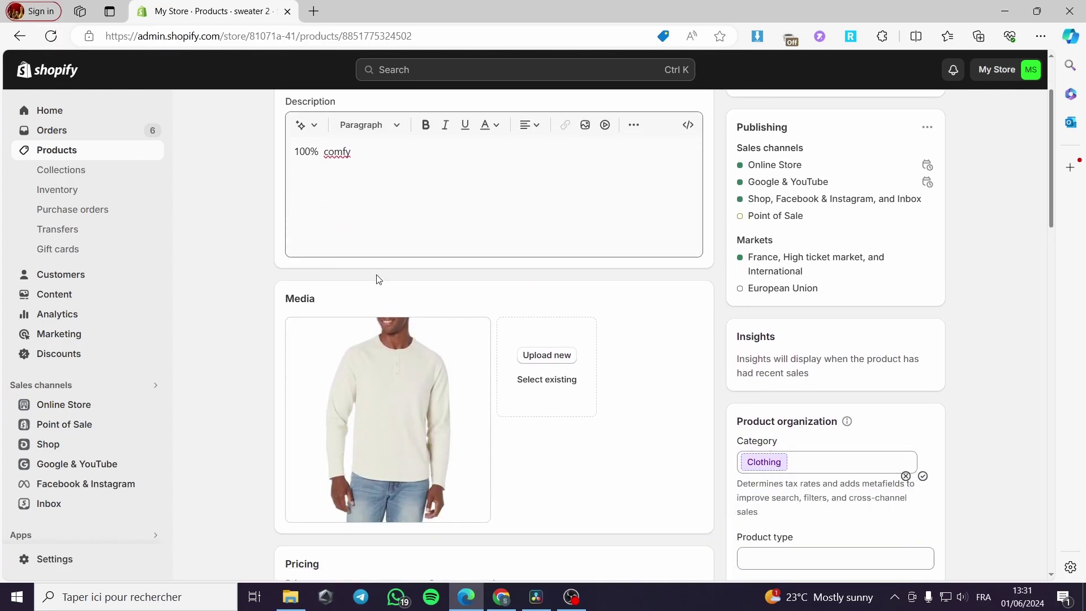
scroll(377, 276, "down", 10)
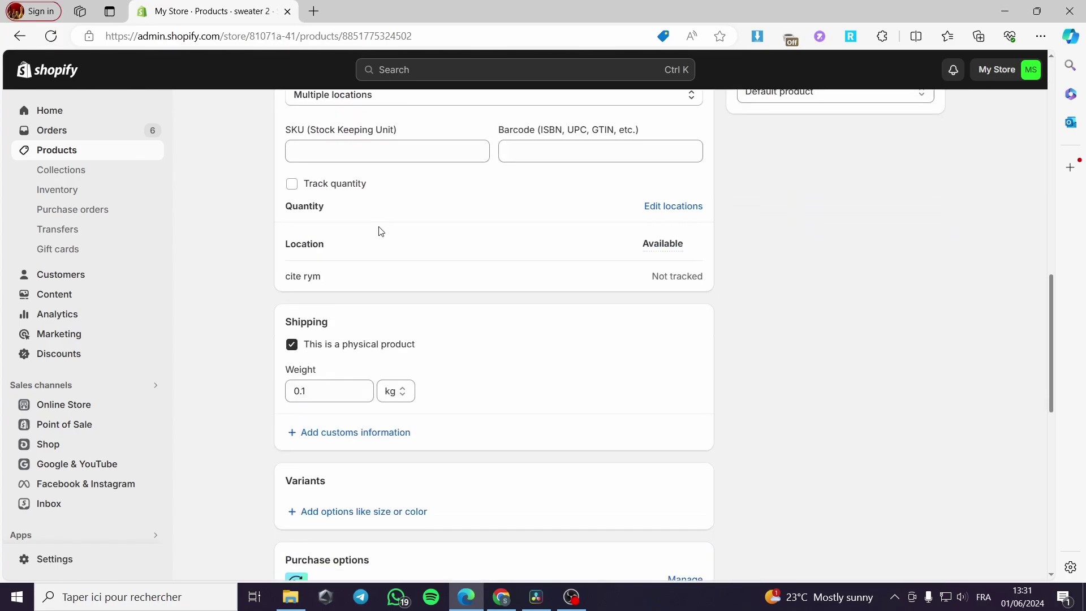
scroll(380, 231, "down", 2)
left_click(339, 415)
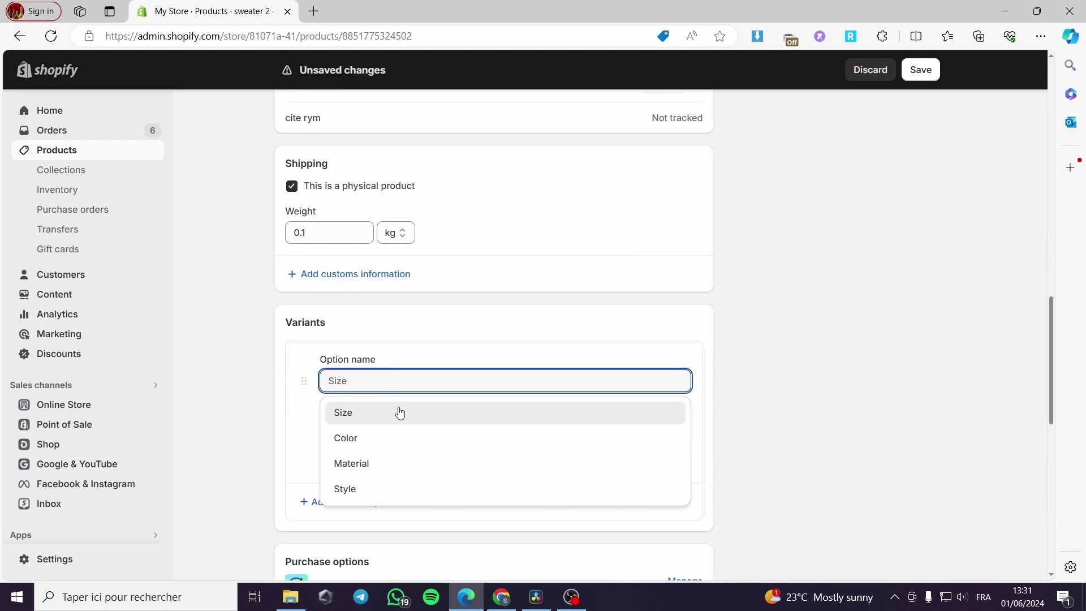
left_click(371, 408)
left_click(373, 375)
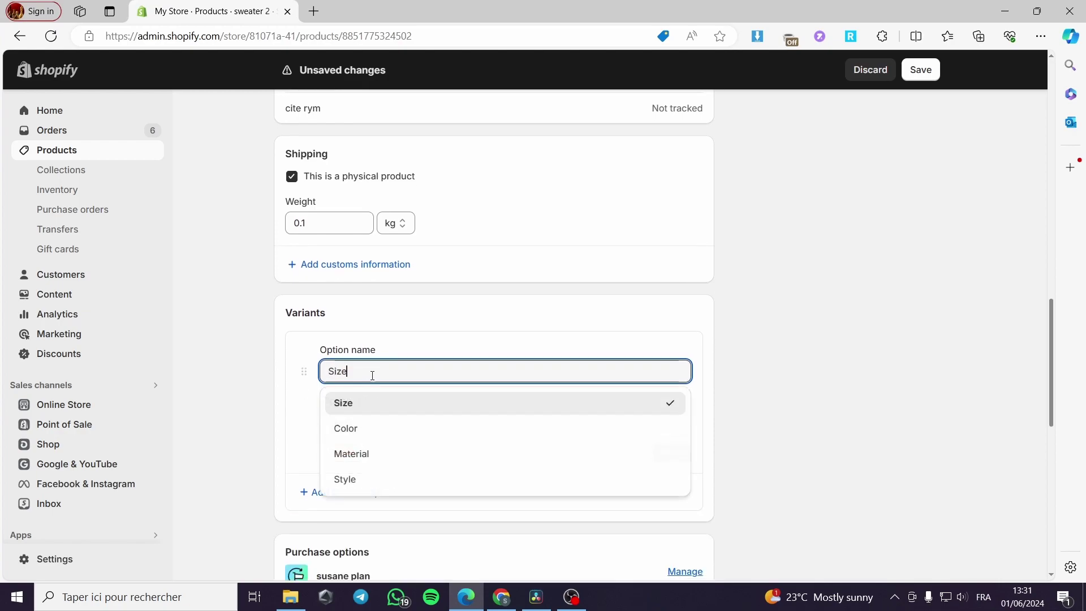
double_click(343, 372)
key("BackSpace")
left_click(376, 426)
Enter grey, white and beige as Color values and generate the variants.
left_click(378, 426)
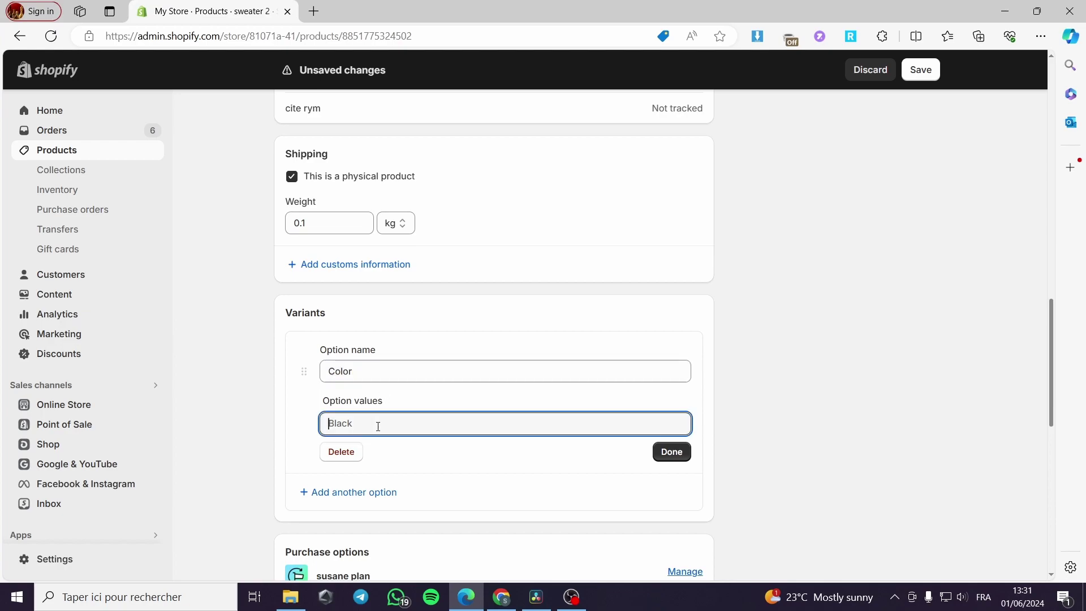
type("grey")
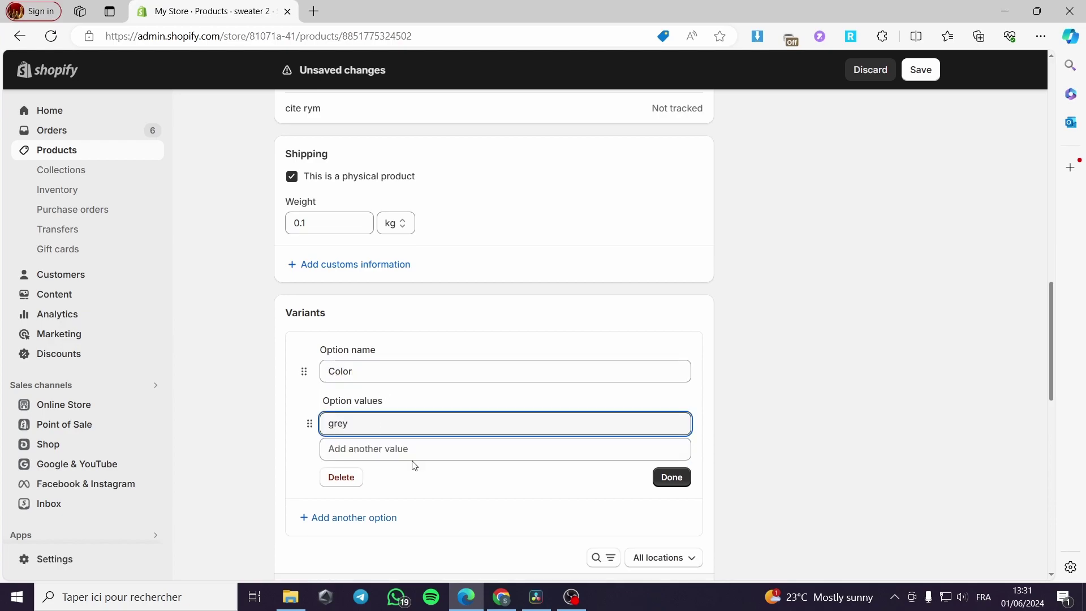
left_click(417, 450)
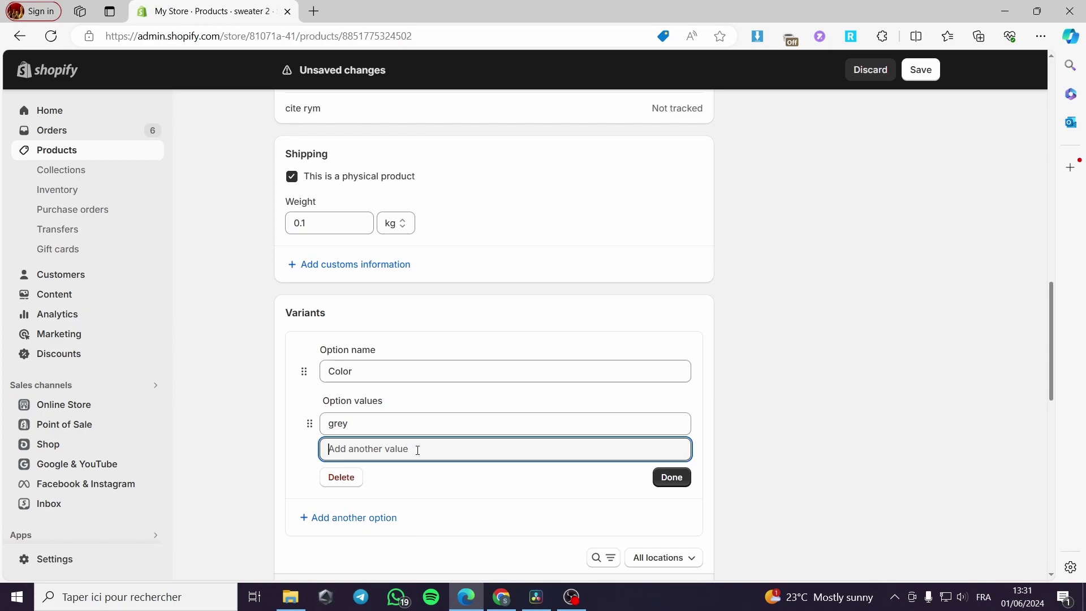
type("white")
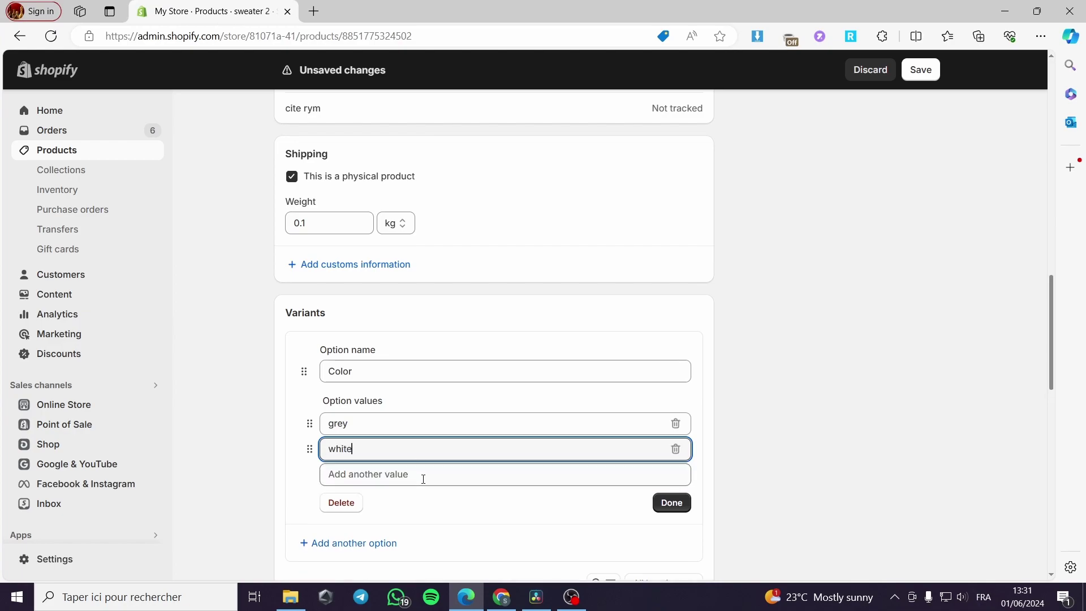
left_click(423, 480)
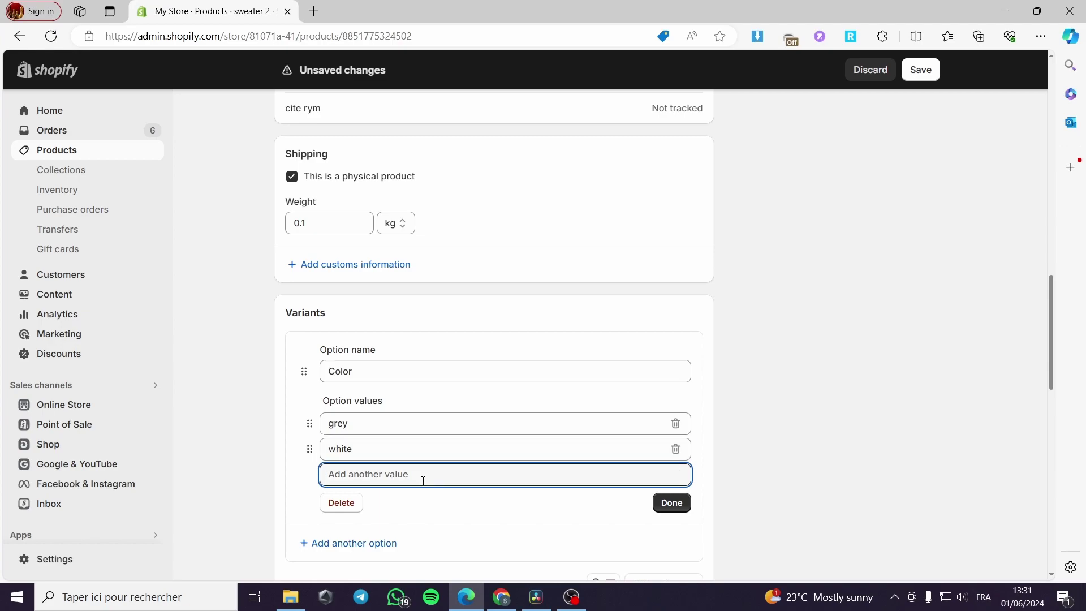
type("beige")
left_click(786, 487)
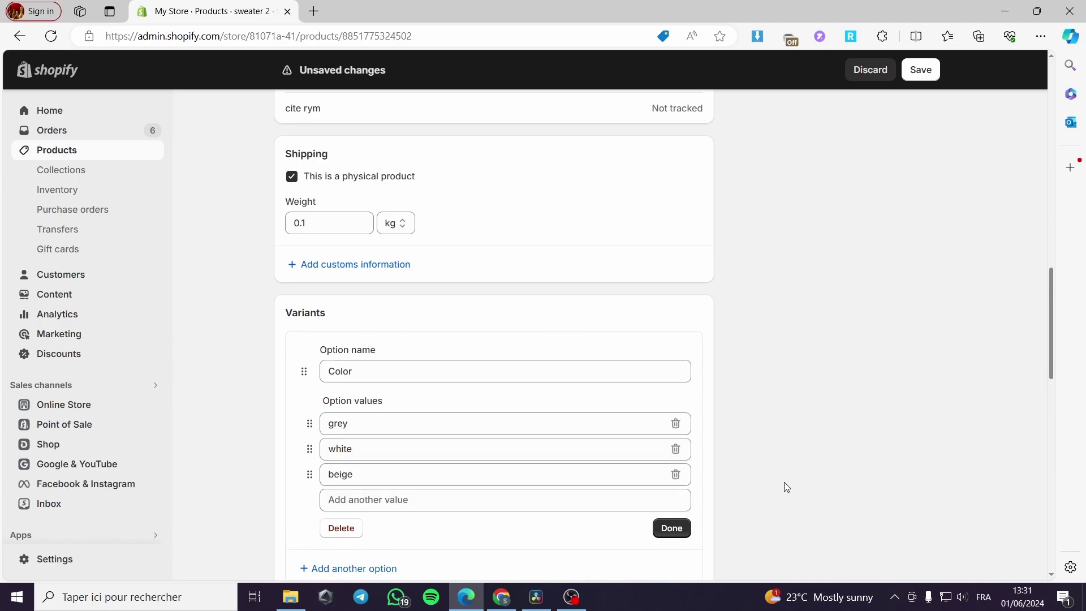
left_click(687, 528)
scroll(700, 428, "down", 2)
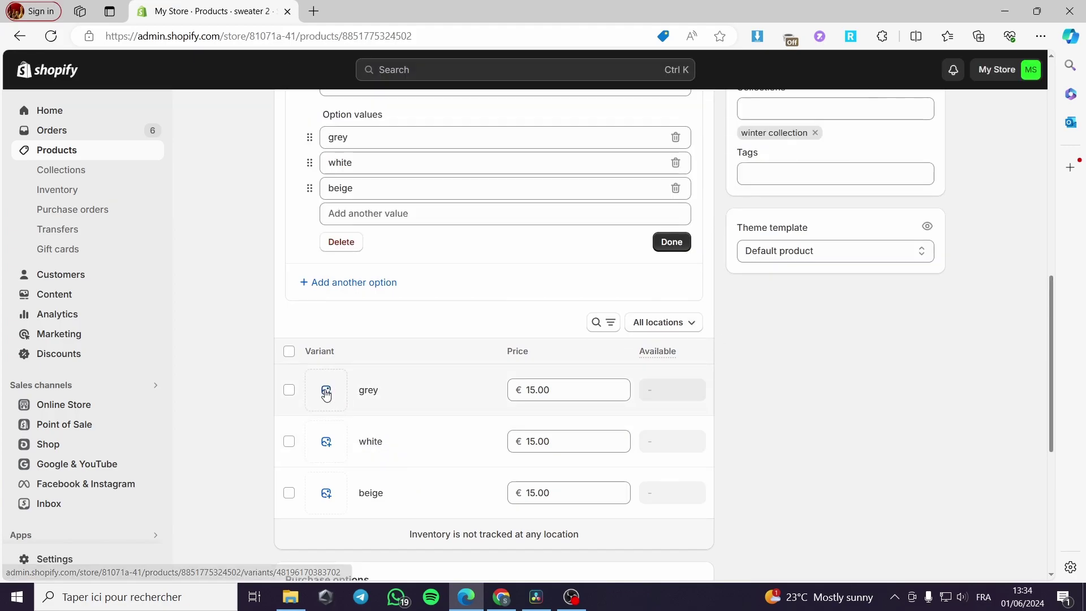
Upload the dark sweater photo 81gMgZEFxXL and assign it to sweater 2's grey variant.
left_click(326, 390)
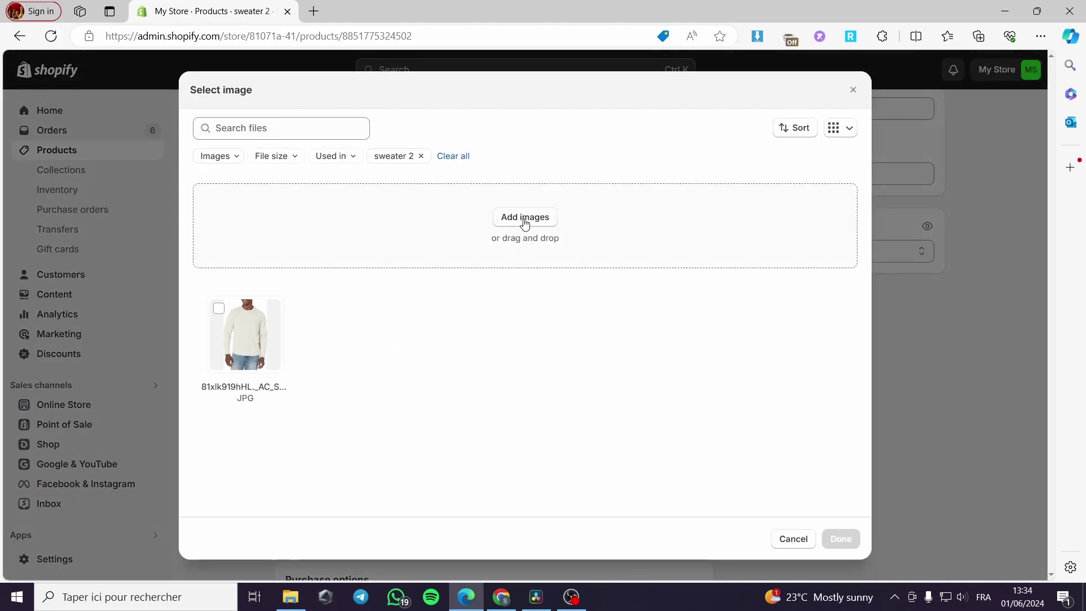
left_click(523, 218)
scroll(442, 326, "down", 10)
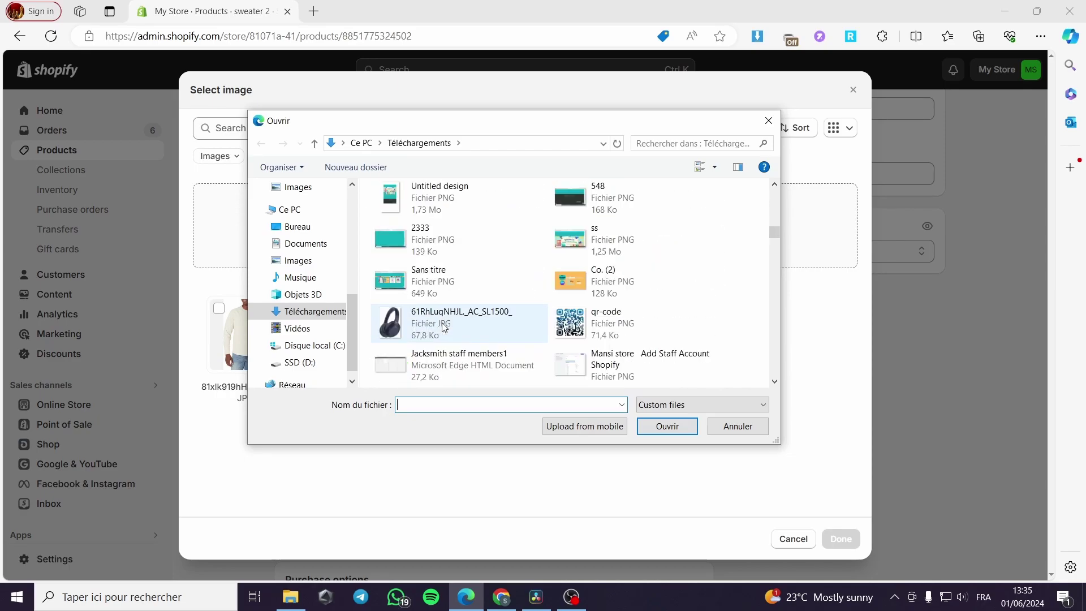
scroll(444, 327, "down", 8)
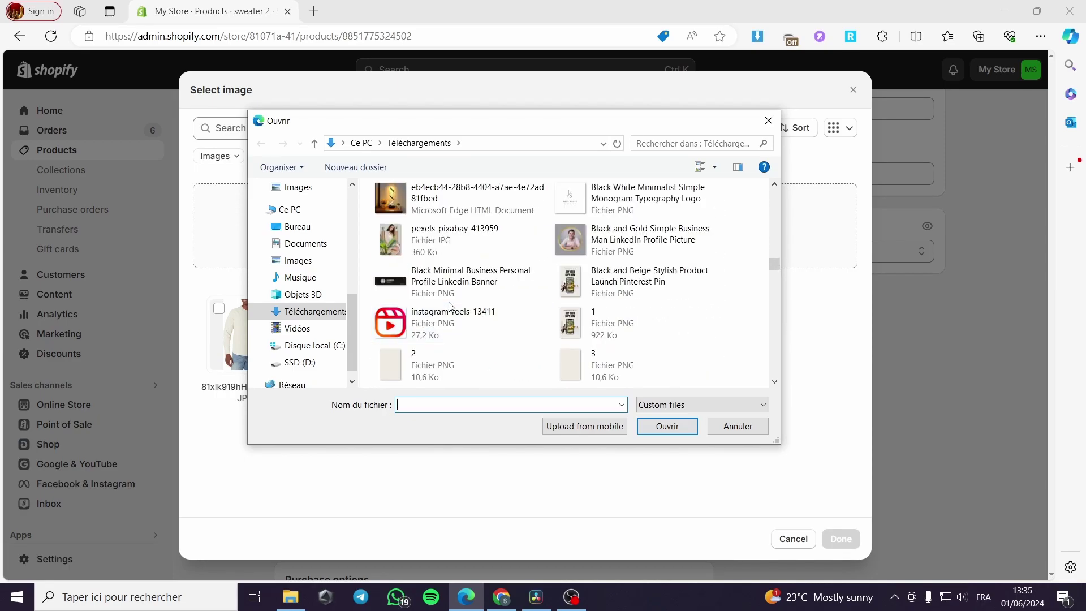
scroll(491, 303, "down", 6)
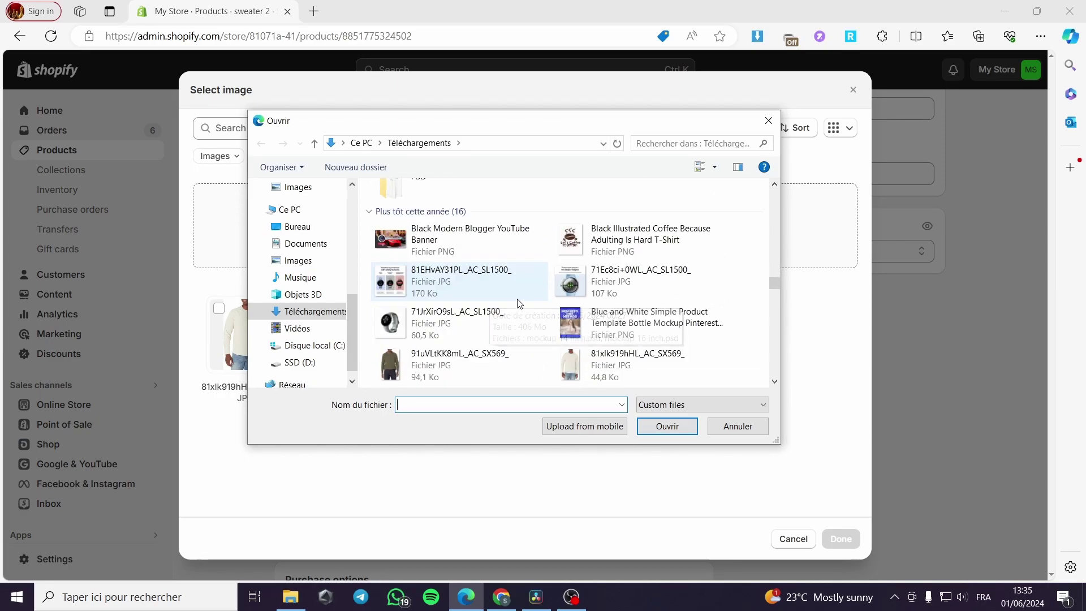
left_click(436, 295)
double_click(436, 291)
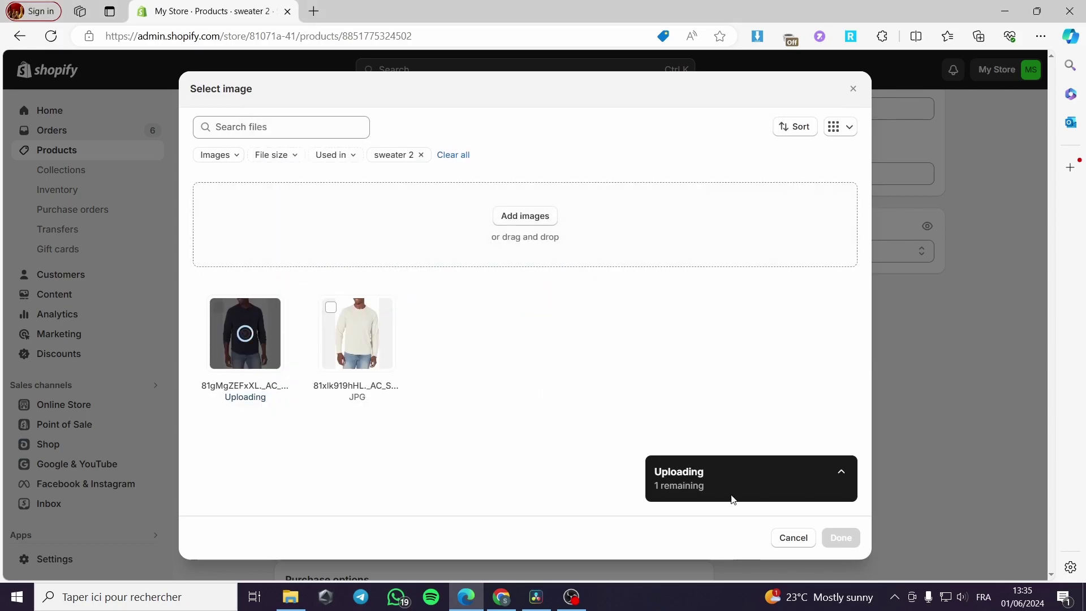
left_click(839, 538)
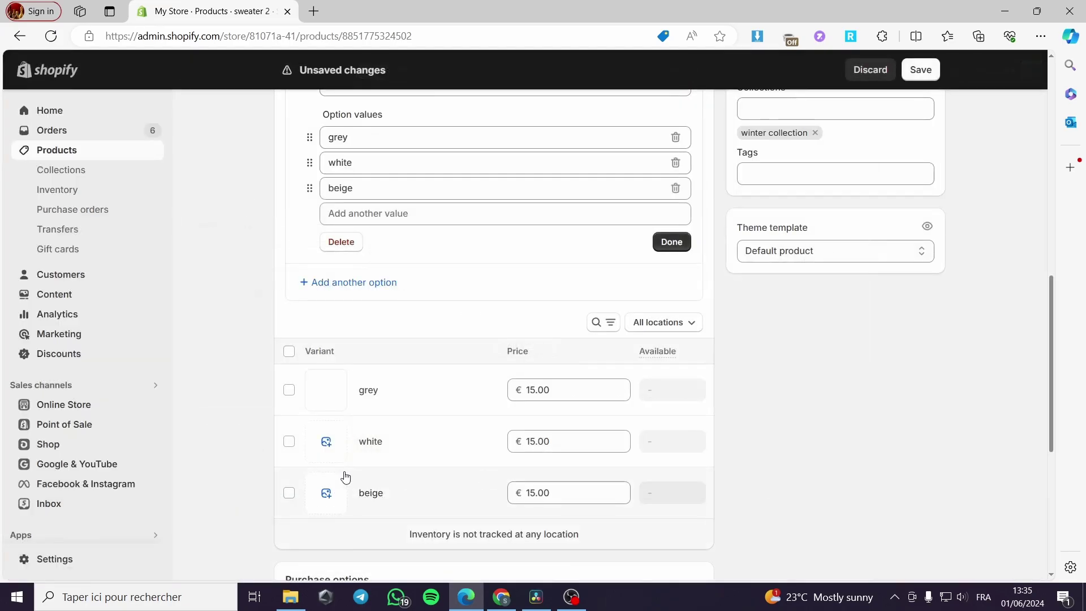